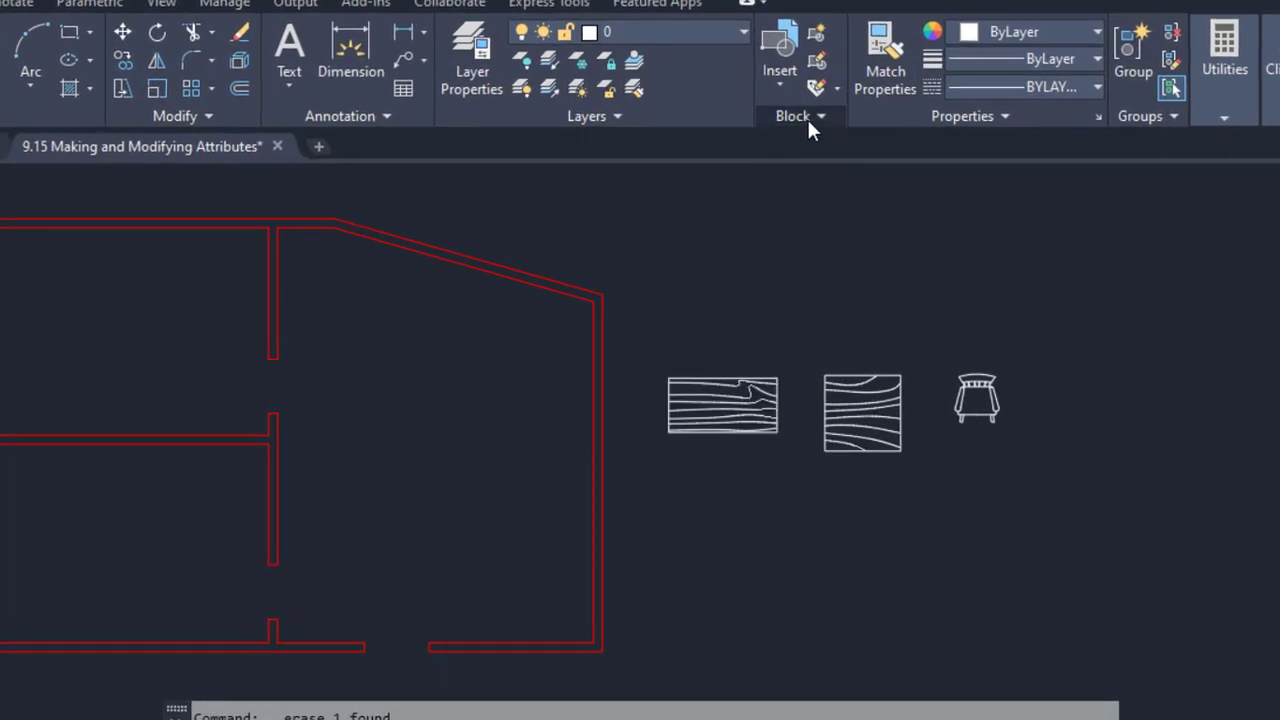
# Start a new attribute definition and set its tag to Table-REC.
pyautogui.click(809, 118)
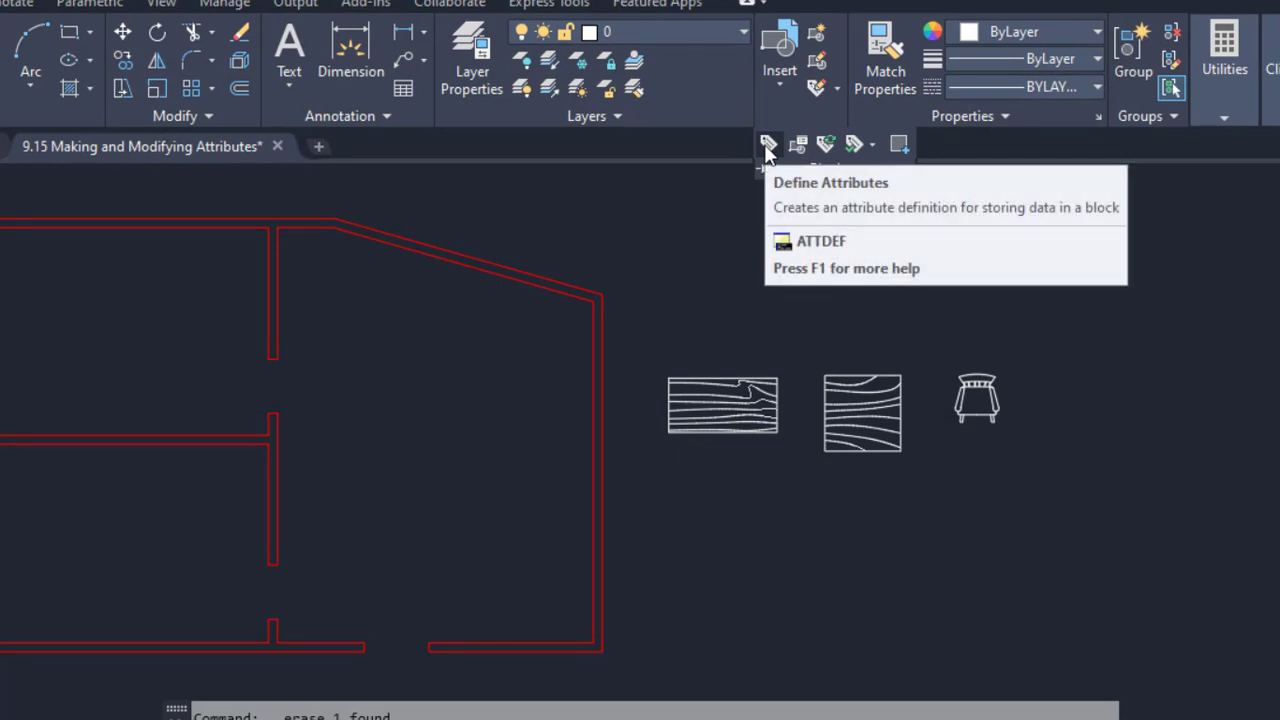
pyautogui.click(767, 145)
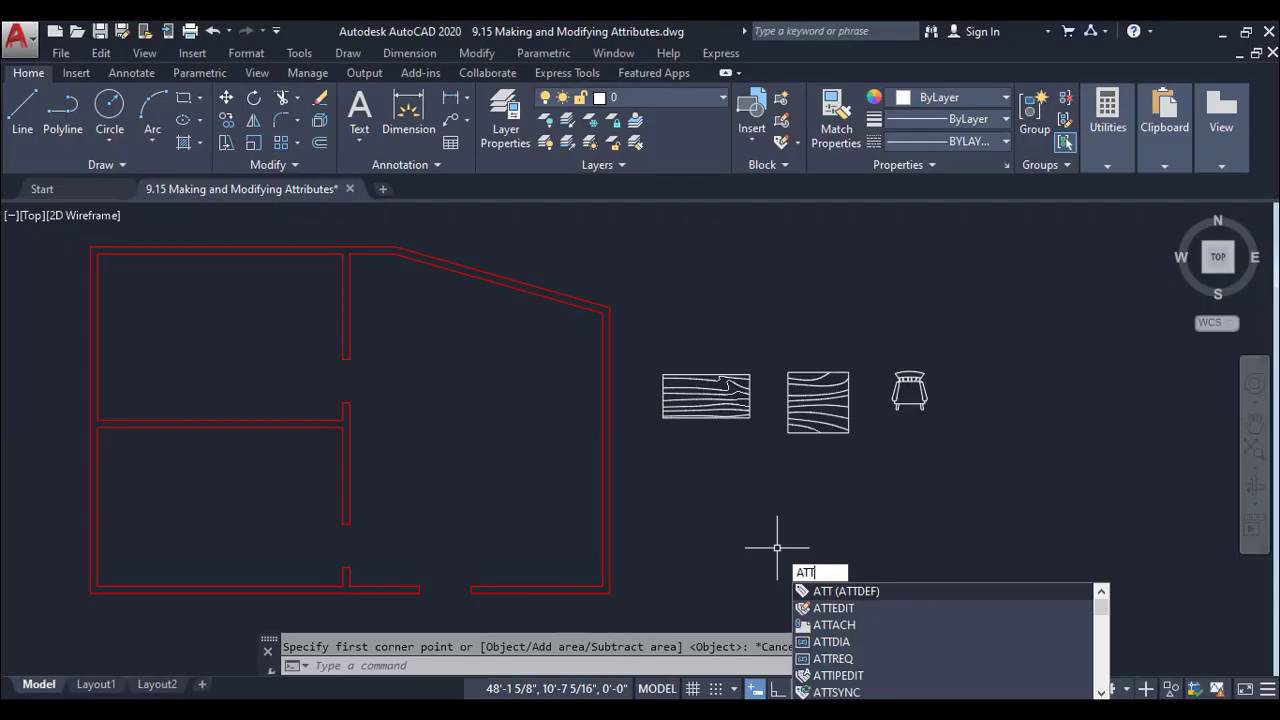
pyautogui.press('Return')
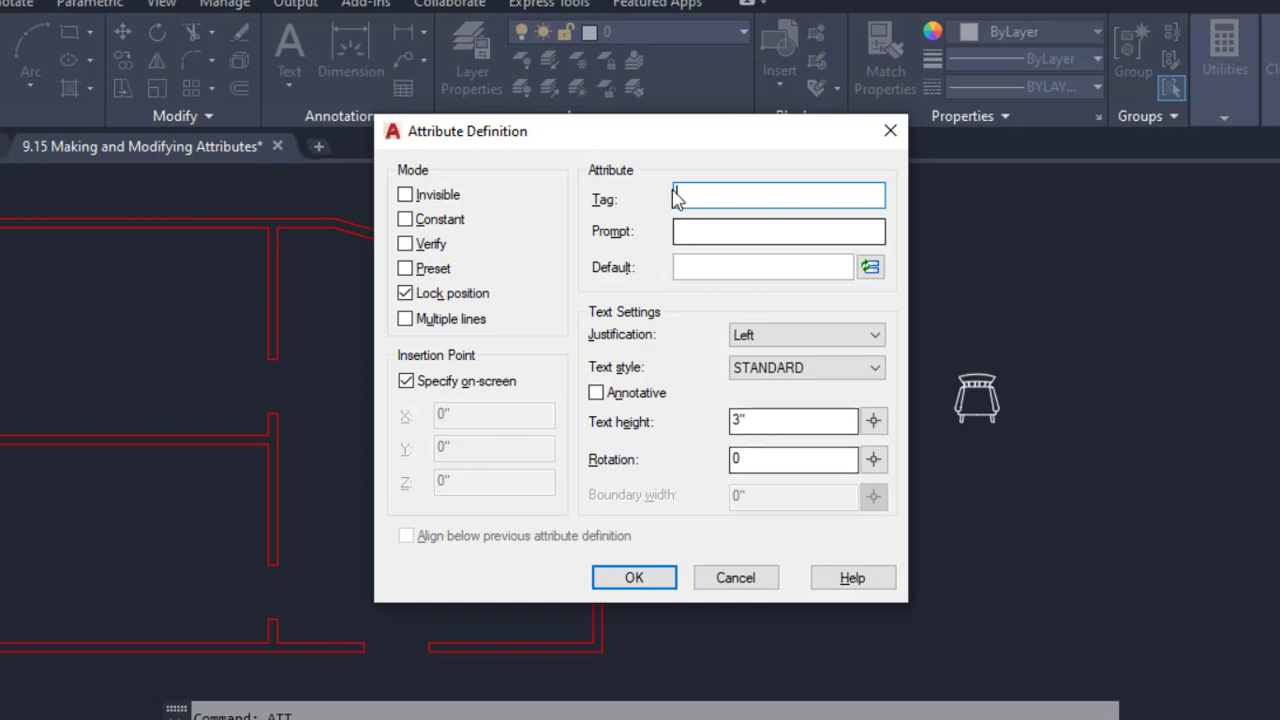
pyautogui.moveTo(688, 138); pyautogui.dragTo(427, 163)
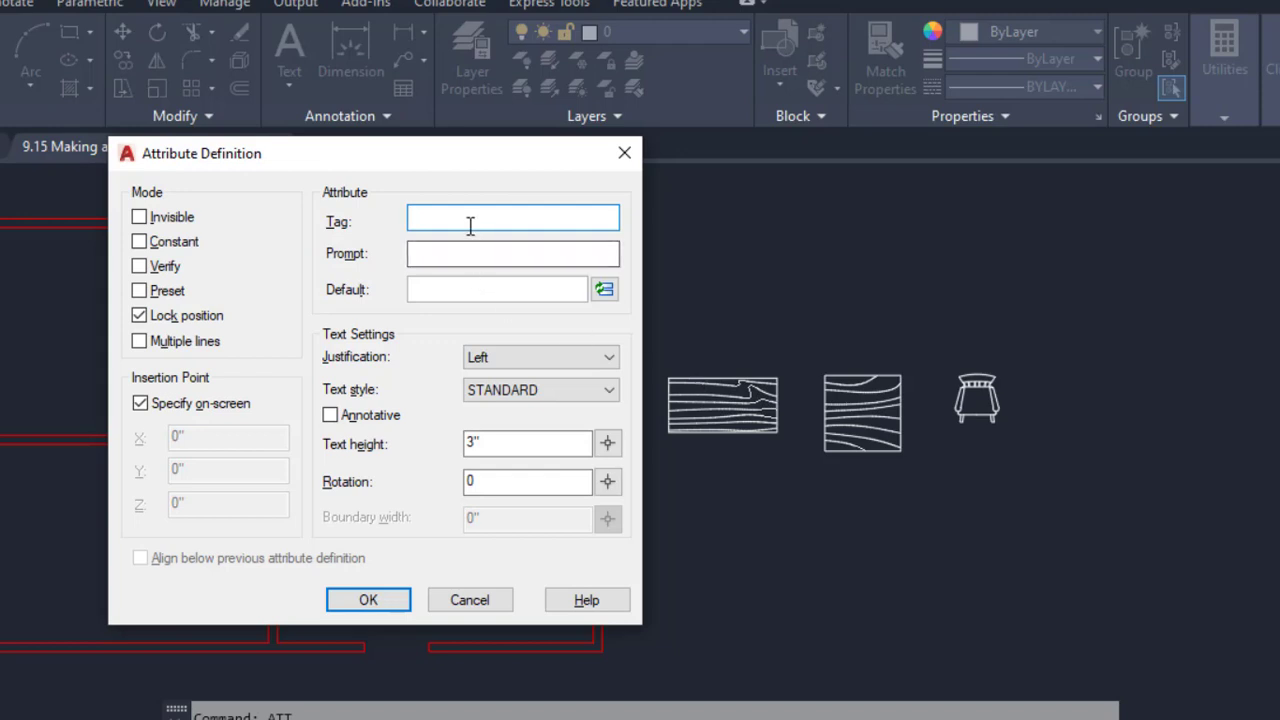
pyautogui.write('T')
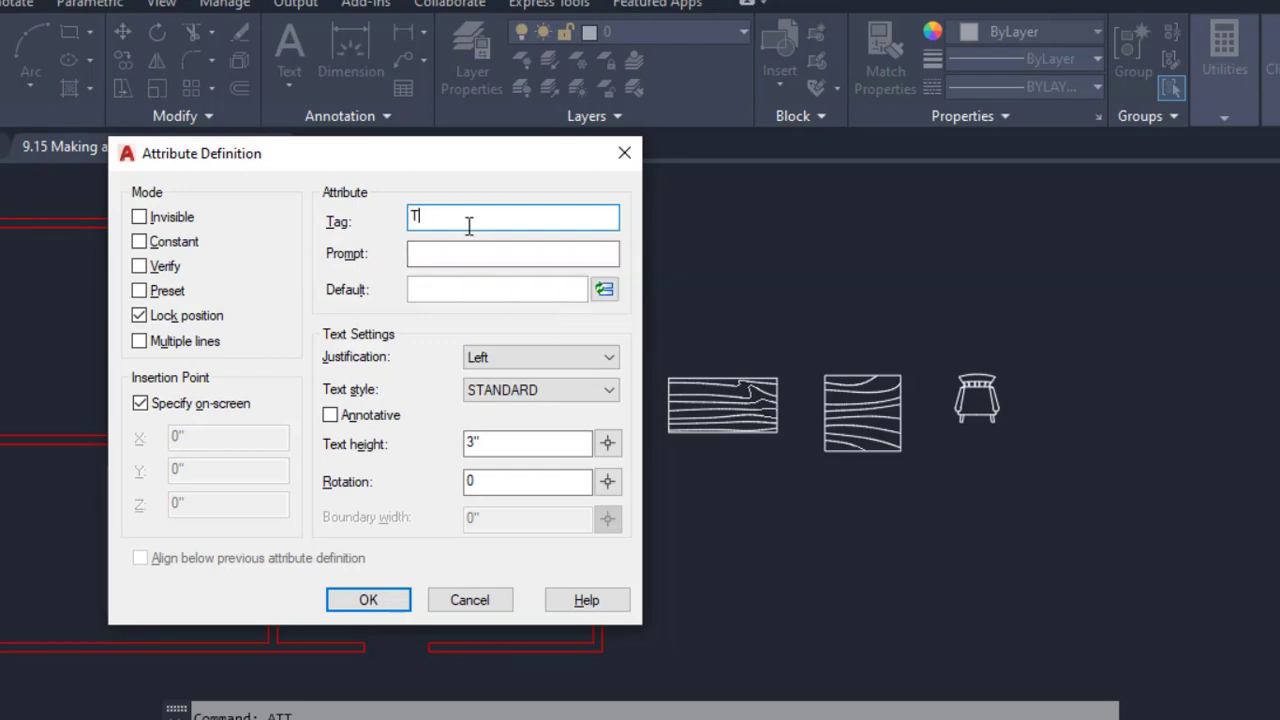
pyautogui.write('able-REC')
# Set the attribute's prompt to "enter table size" and its default value to "A X B".
pyautogui.click(460, 252)
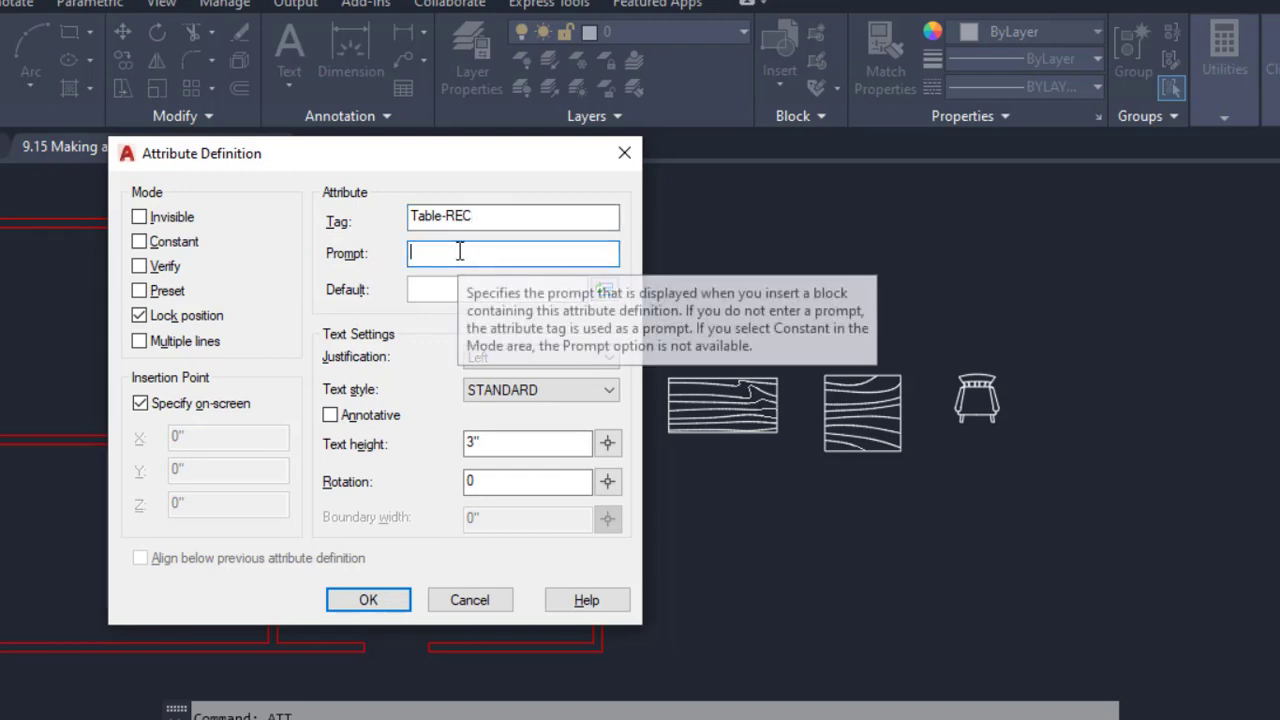
pyautogui.write('e')
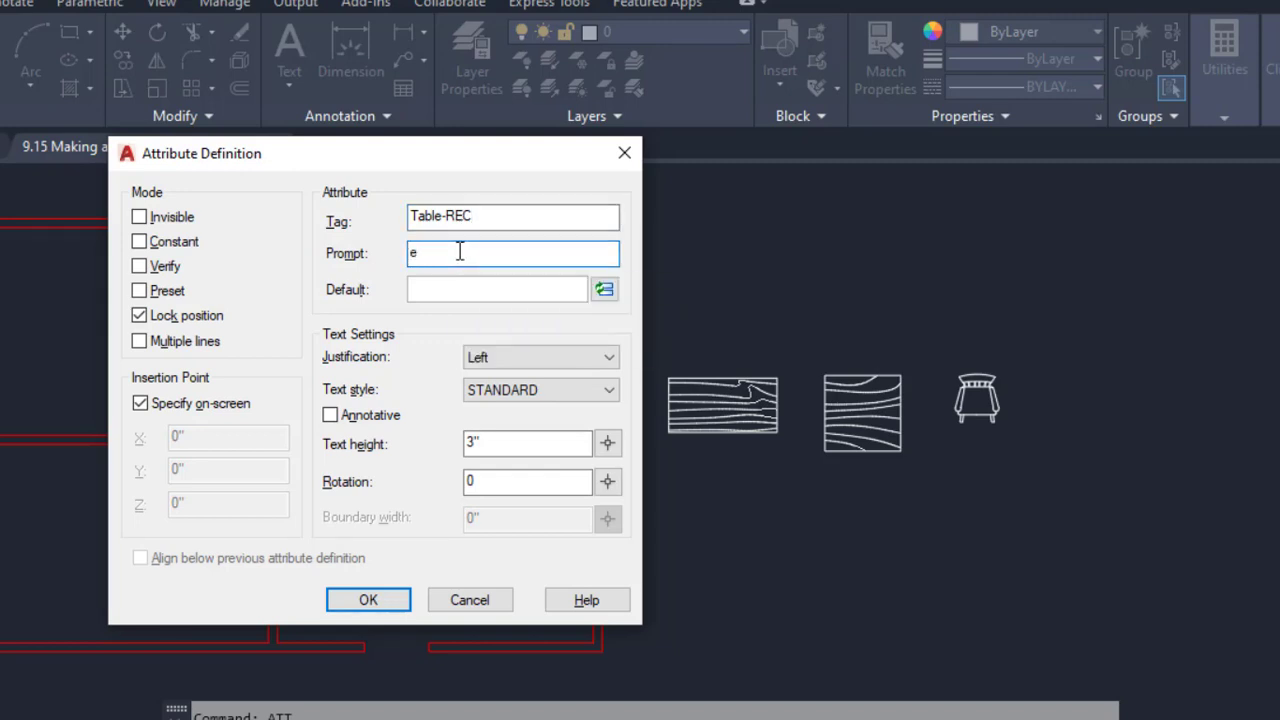
pyautogui.write('nter table size')
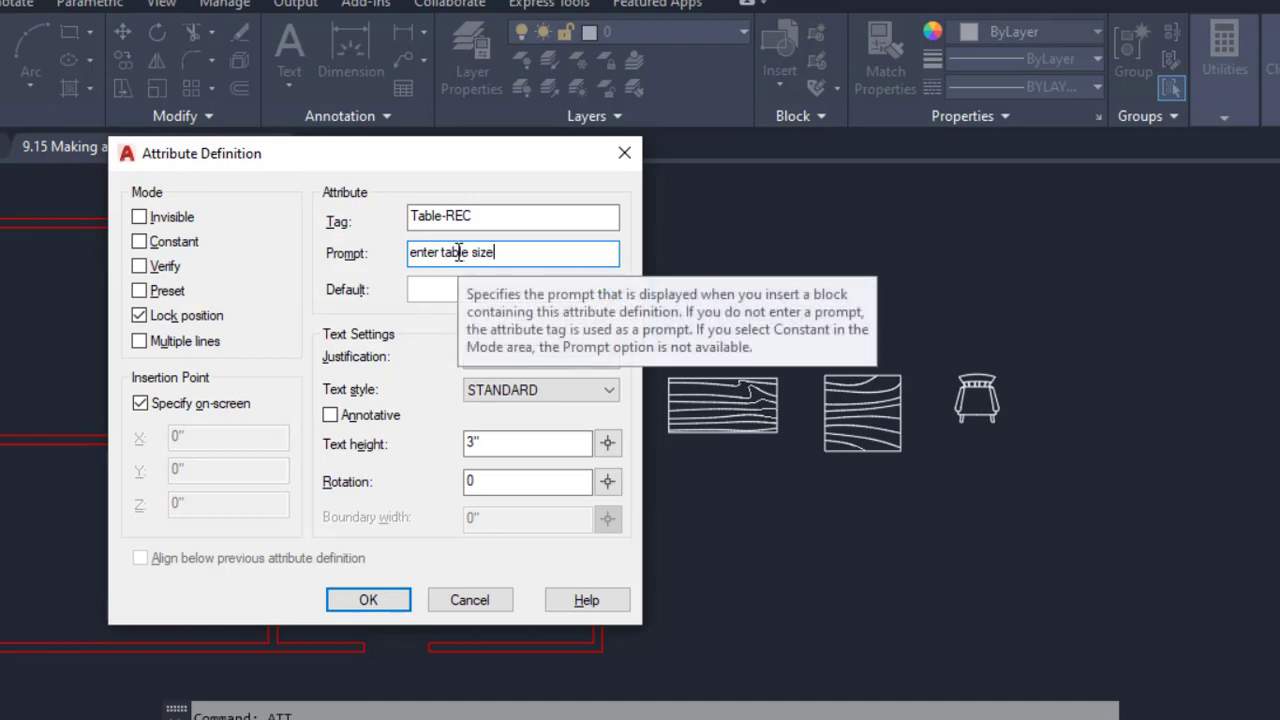
pyautogui.click(451, 290)
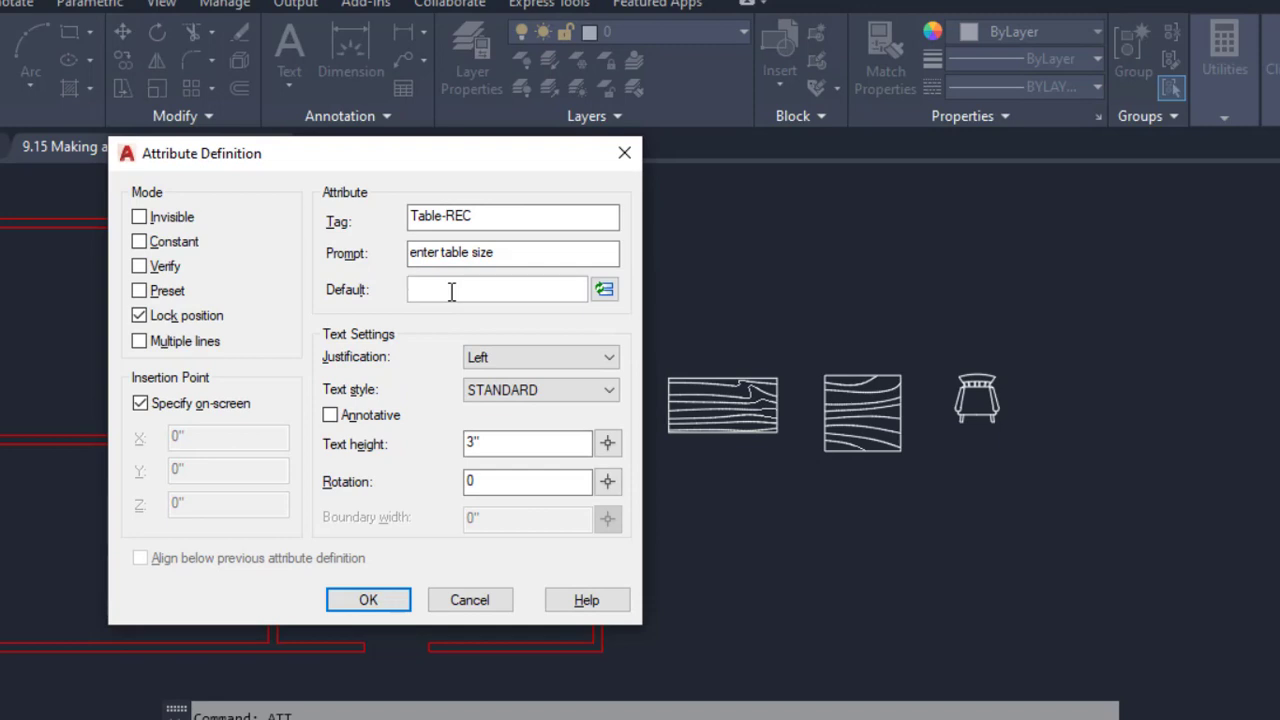
pyautogui.write('A X B')
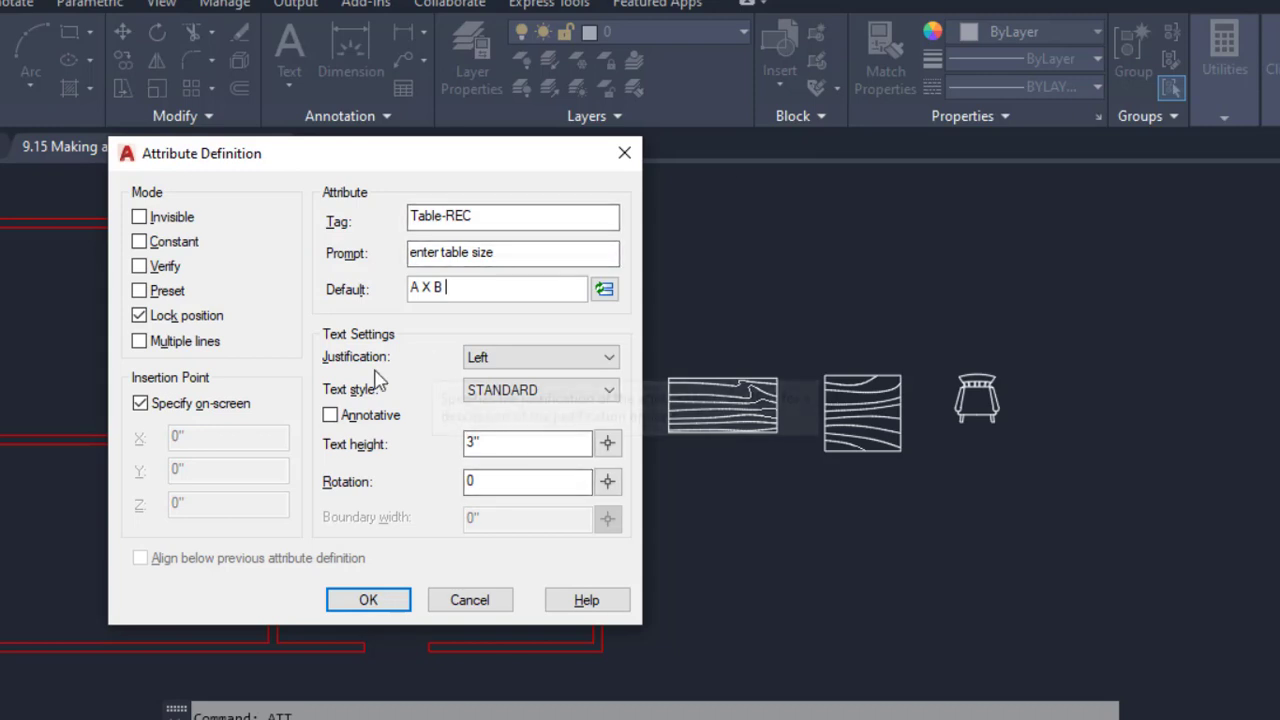
# Choose Left justification and the STANDARD text style for the attribute, and set its text height to 4".
pyautogui.click(505, 368)
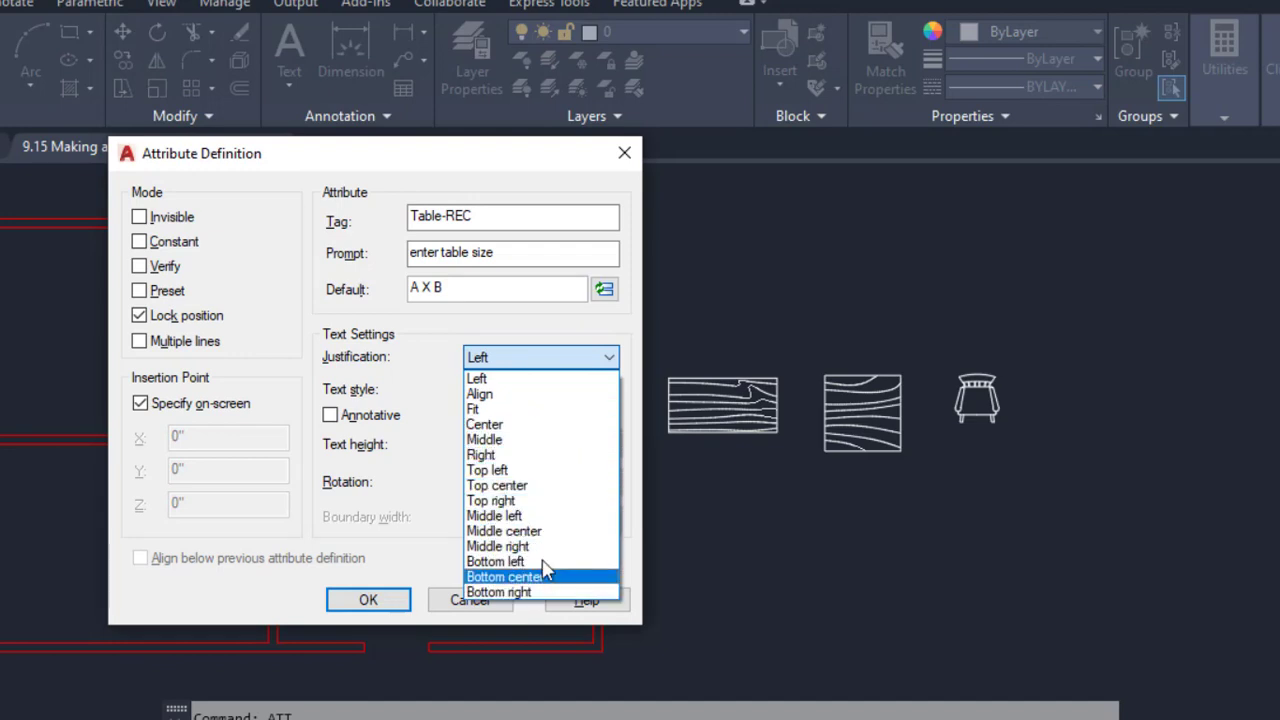
pyautogui.click(542, 380)
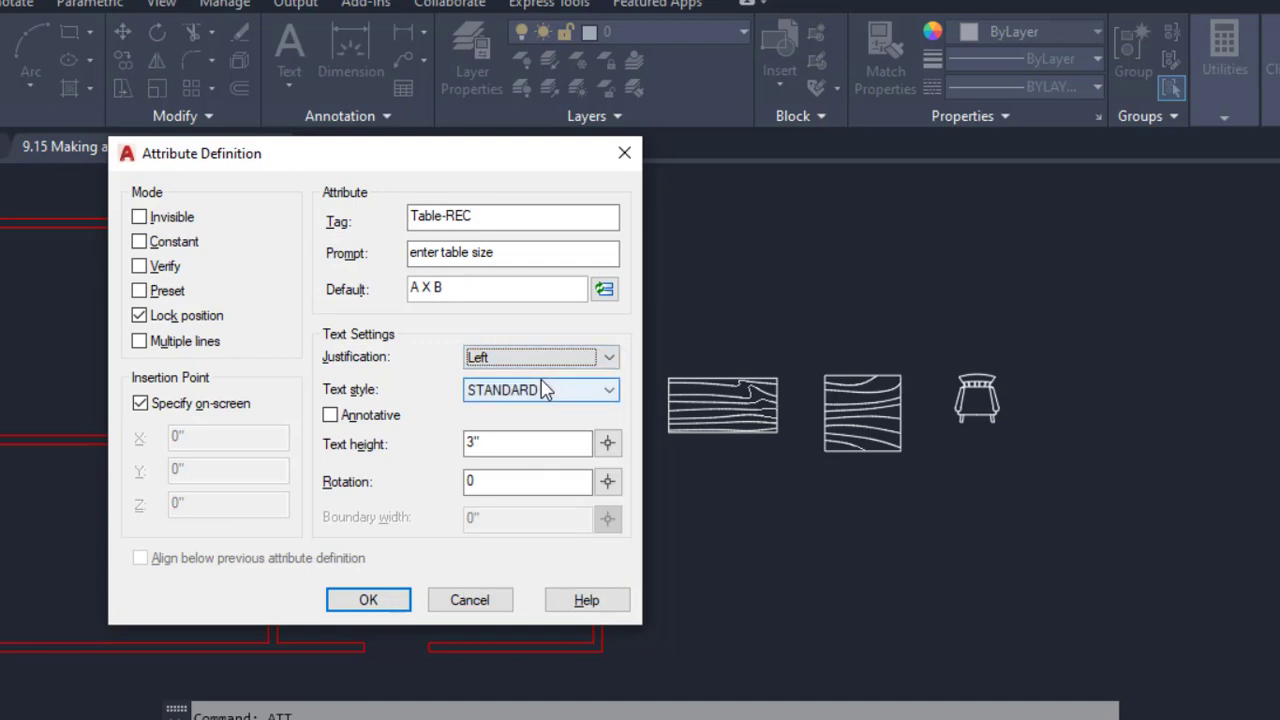
pyautogui.click(568, 394)
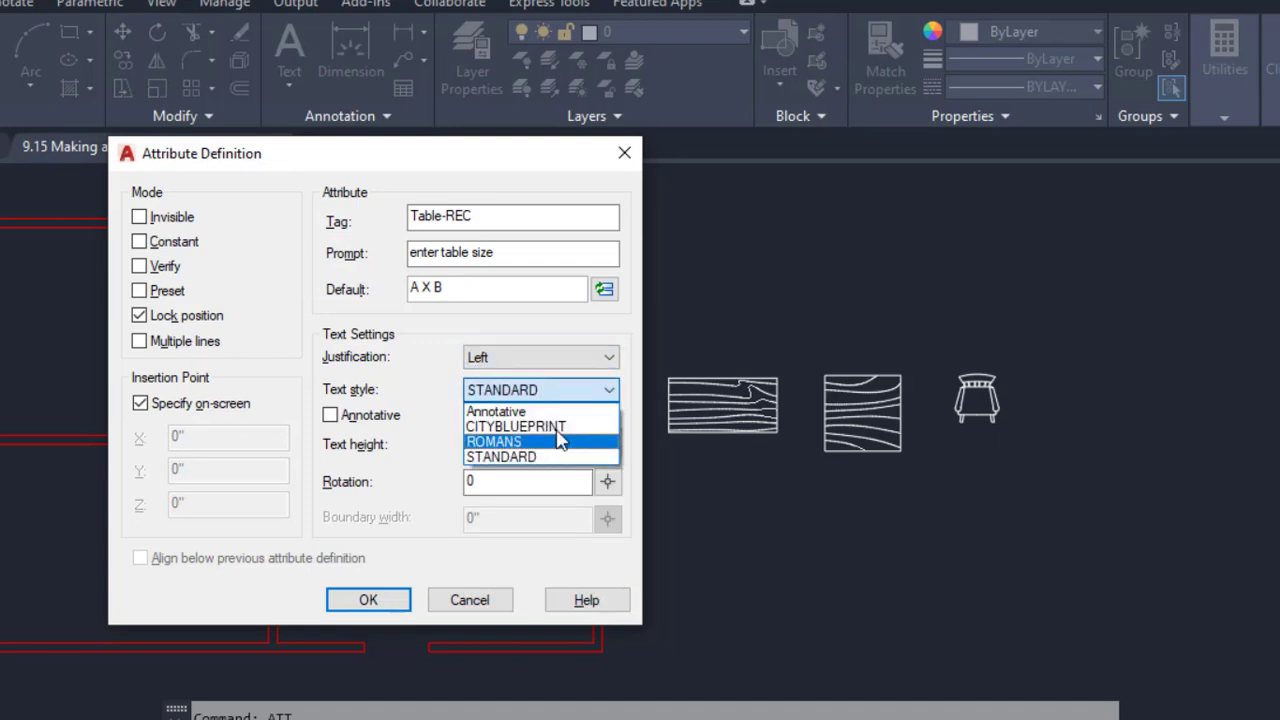
pyautogui.click(560, 458)
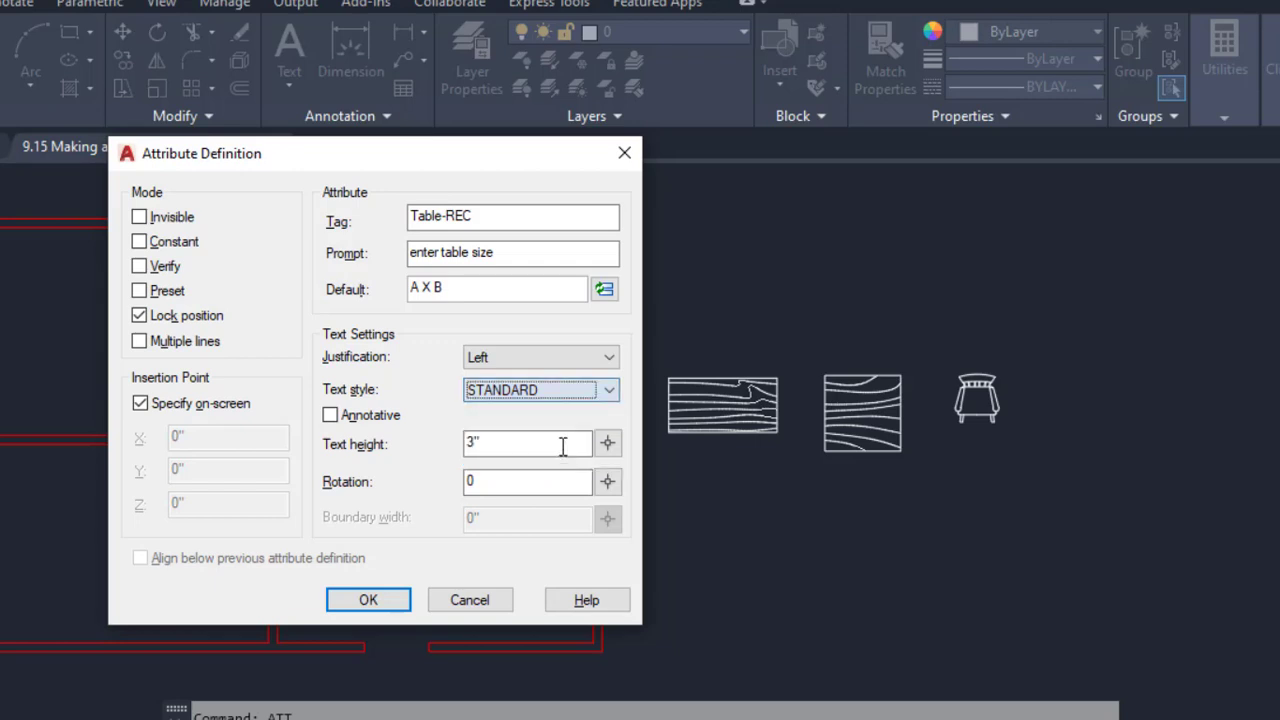
pyautogui.click(523, 447)
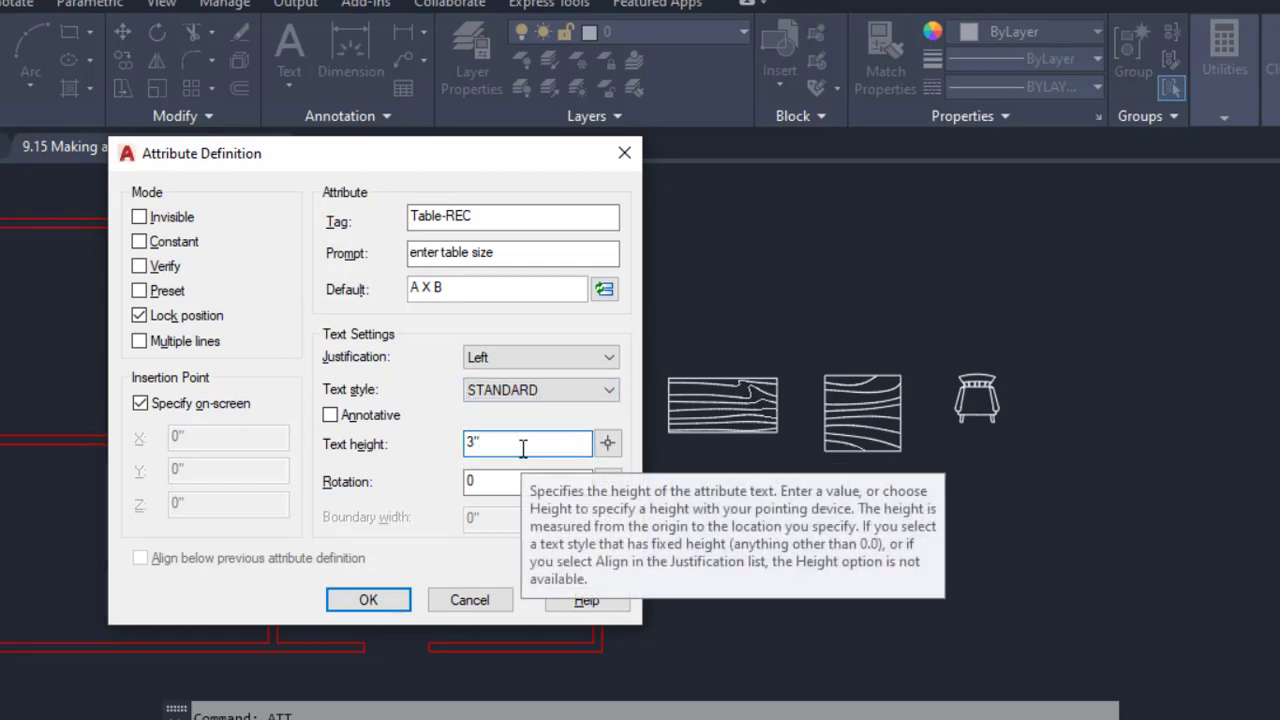
pyautogui.click(475, 482)
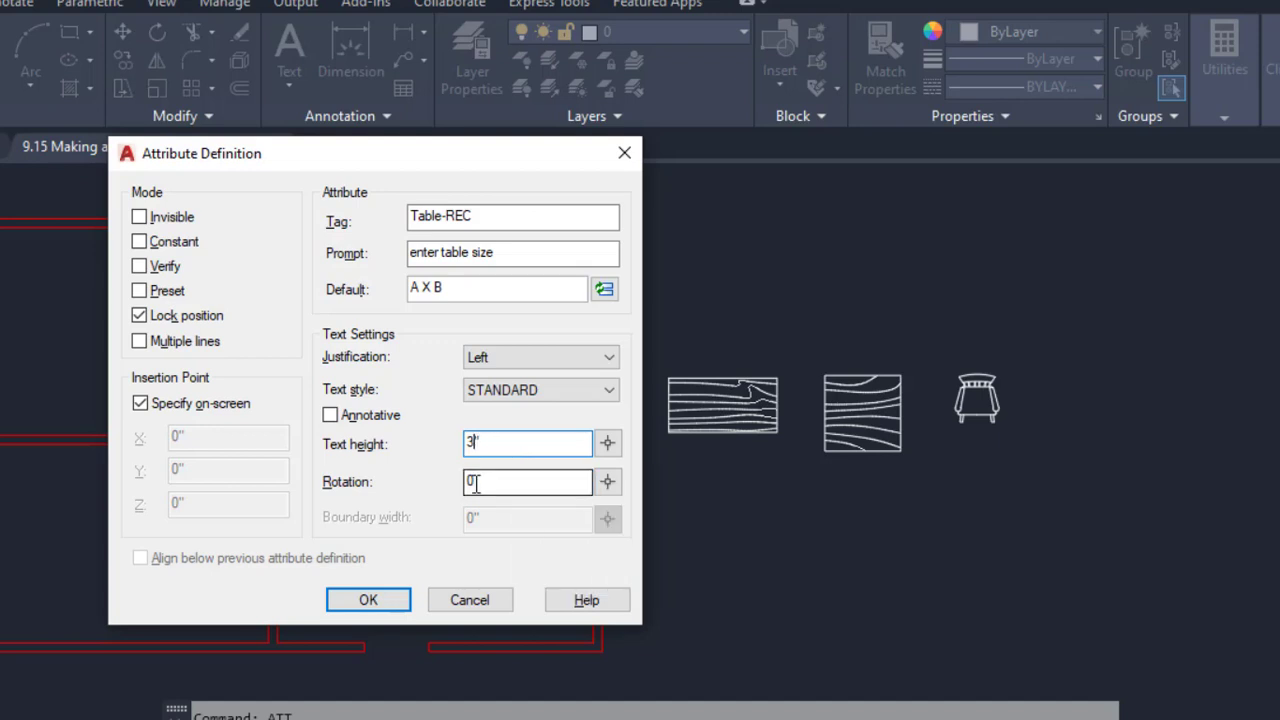
pyautogui.press('BackSpace')
pyautogui.write('4')
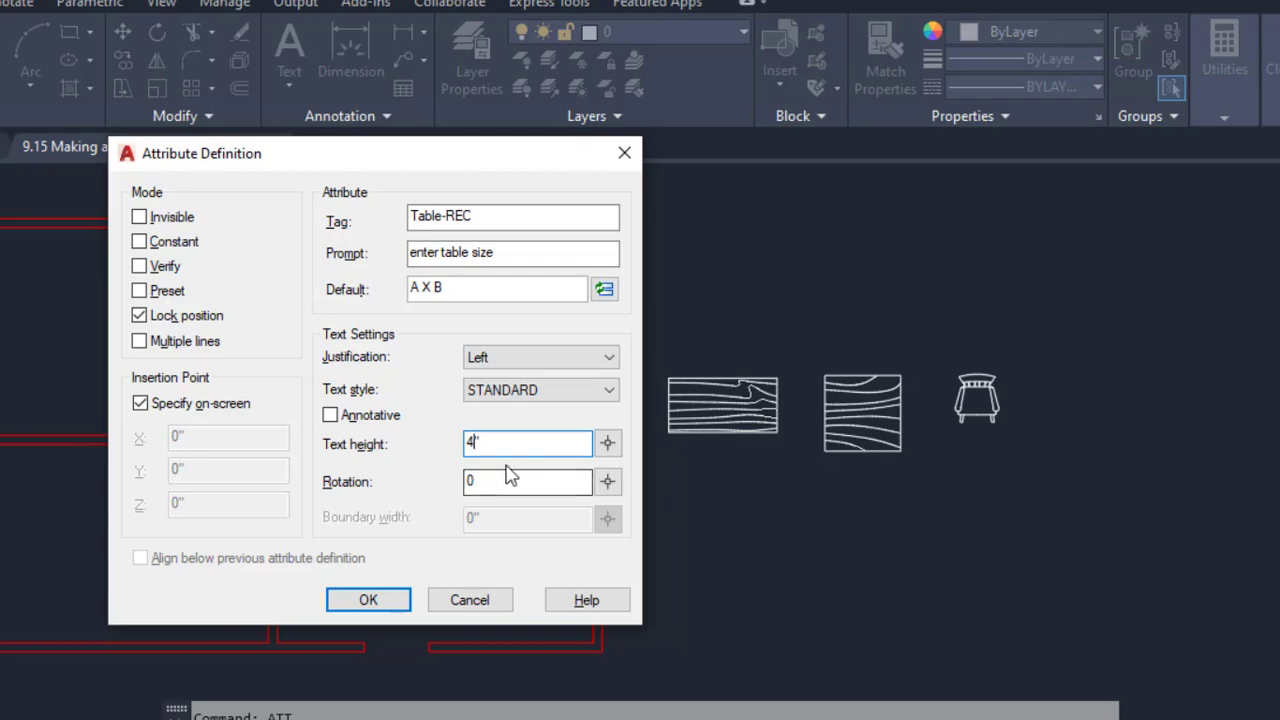
pyautogui.click(608, 444)
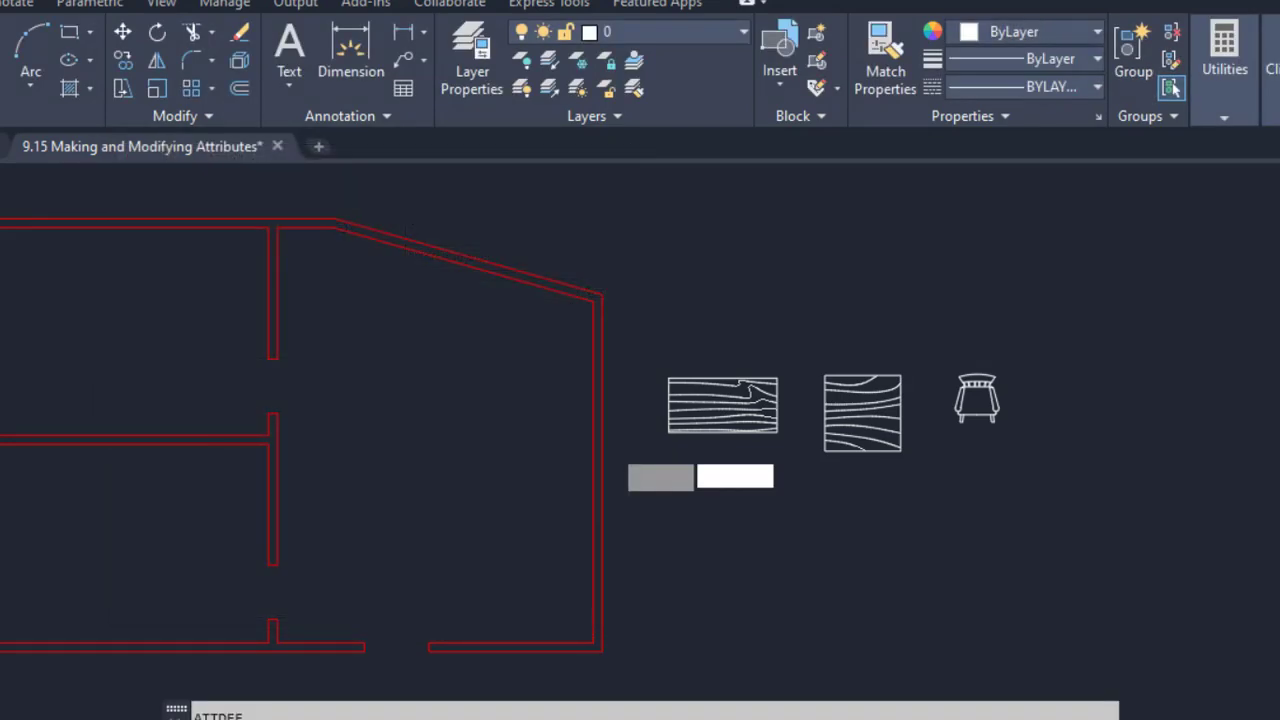
pyautogui.click(645, 352)
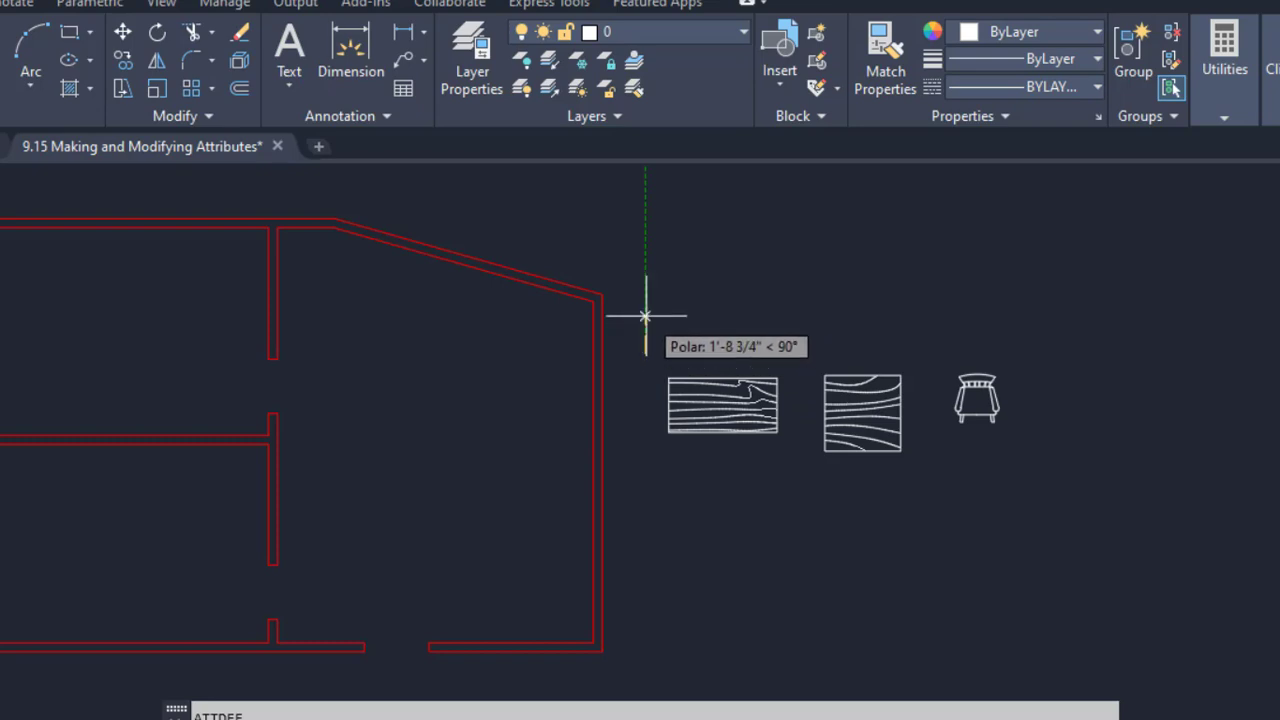
pyautogui.press('Escape')
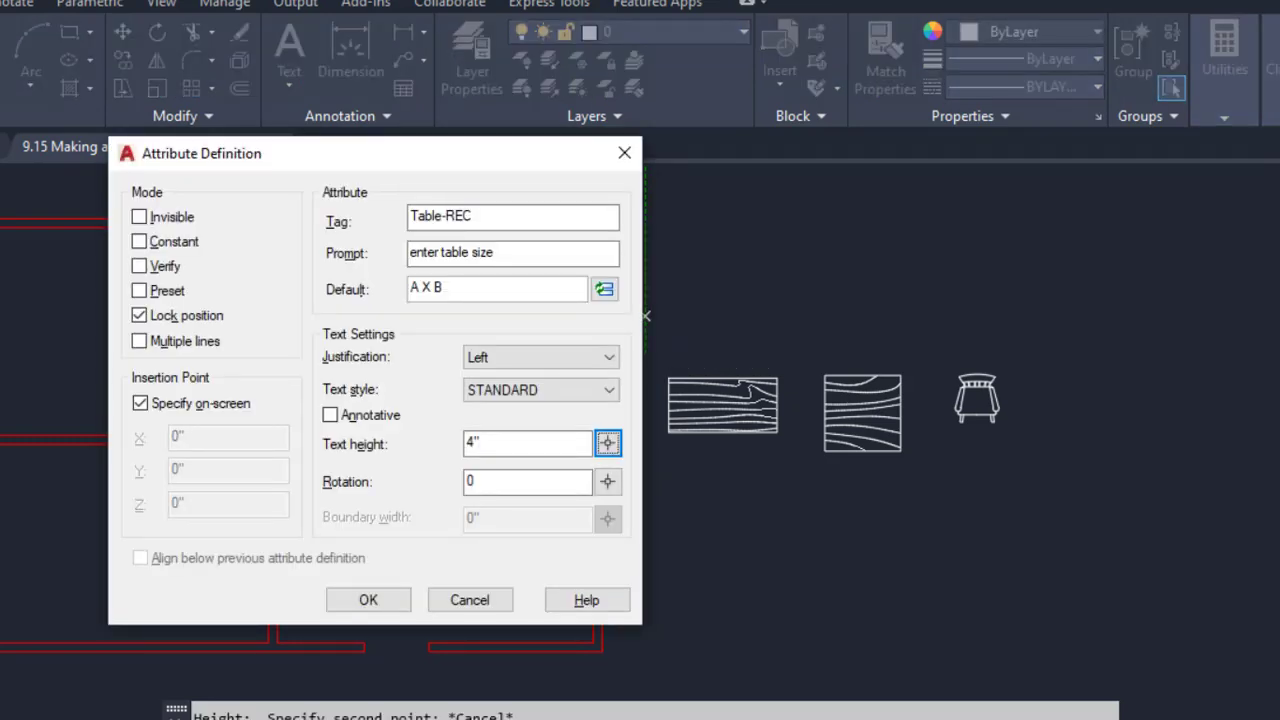
# Accept the attribute definition and place it about 3 3/4" directly above the upper-left corner of the rectangular table.
pyautogui.click(566, 449)
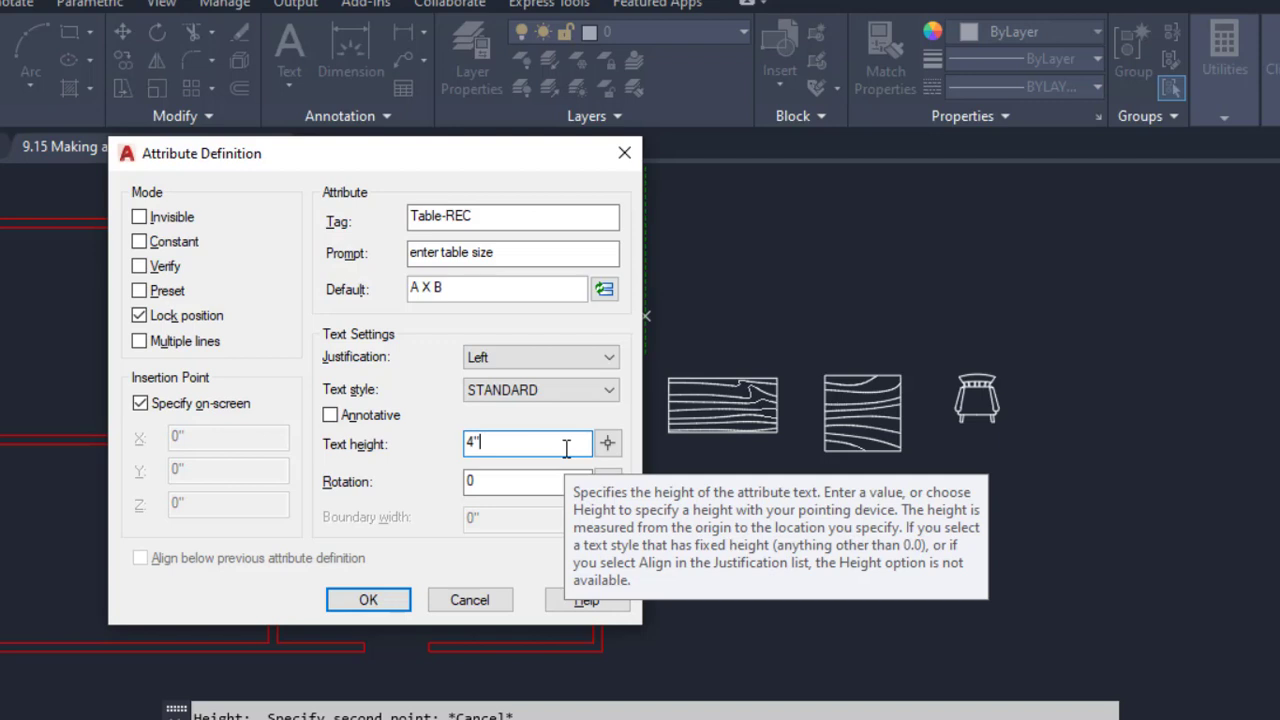
pyautogui.click(529, 481)
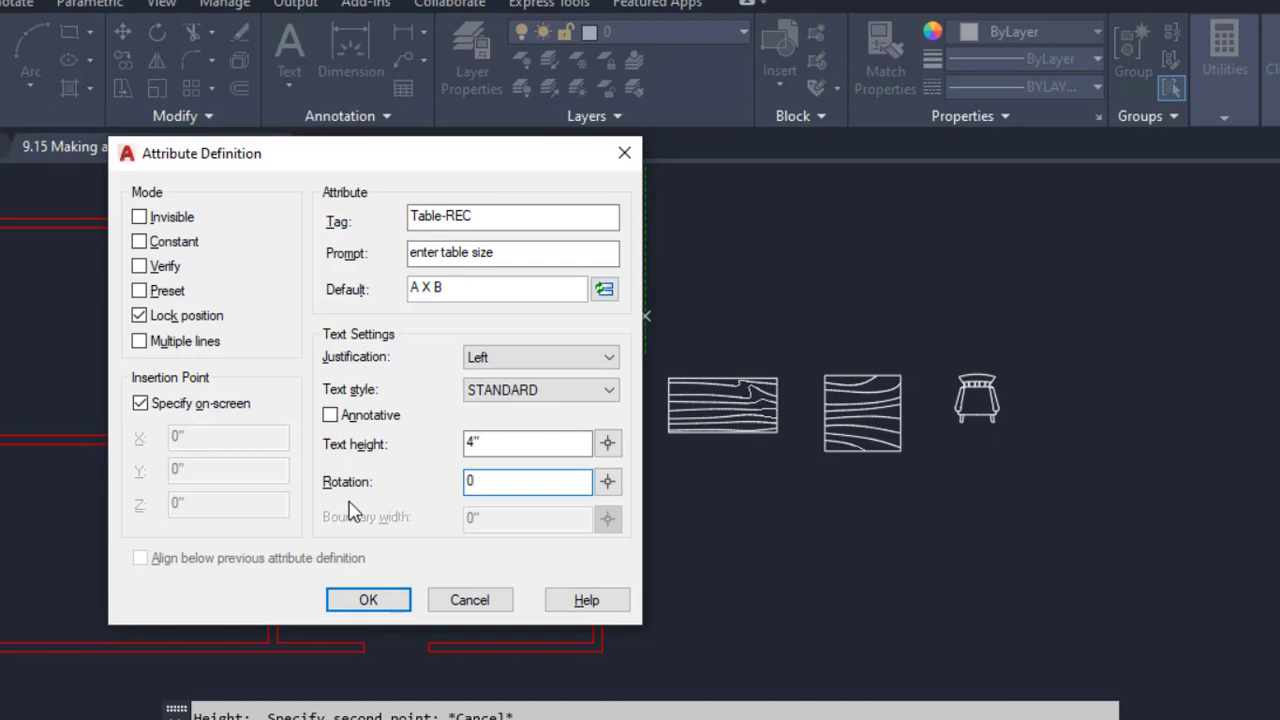
pyautogui.click(366, 598)
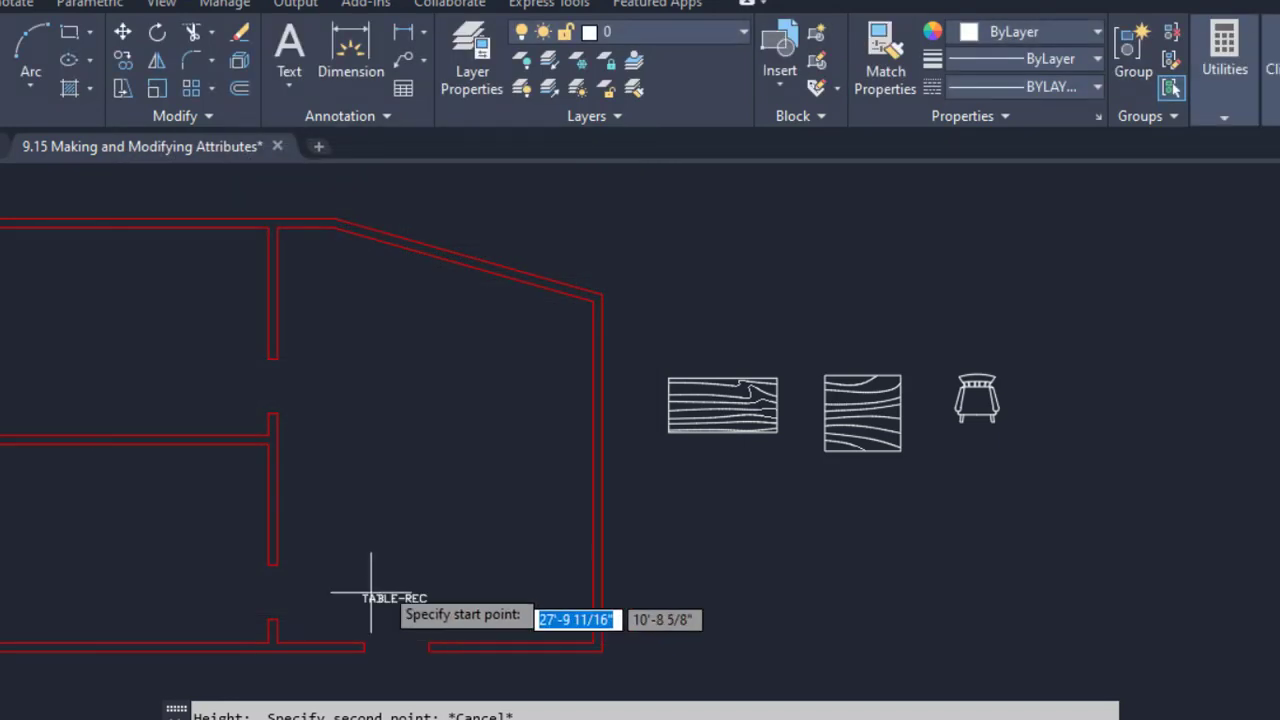
pyautogui.scroll(3, 651, 350)
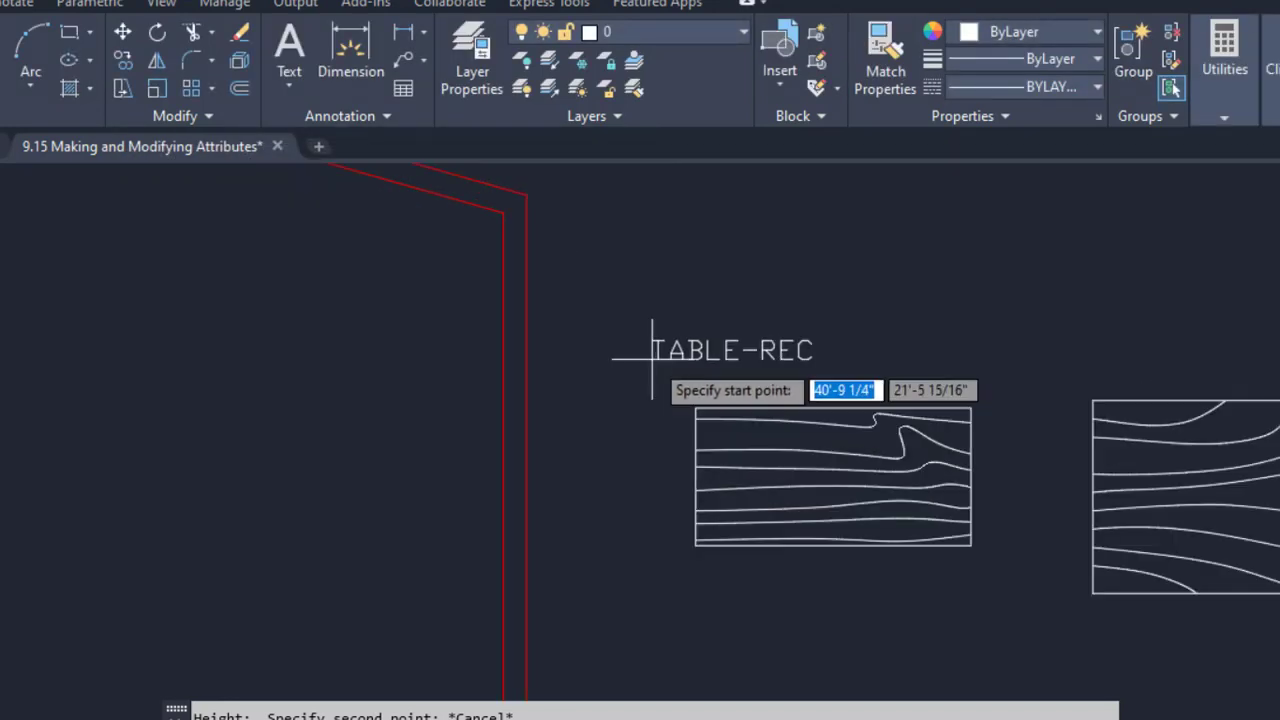
pyautogui.scroll(2, 687, 383)
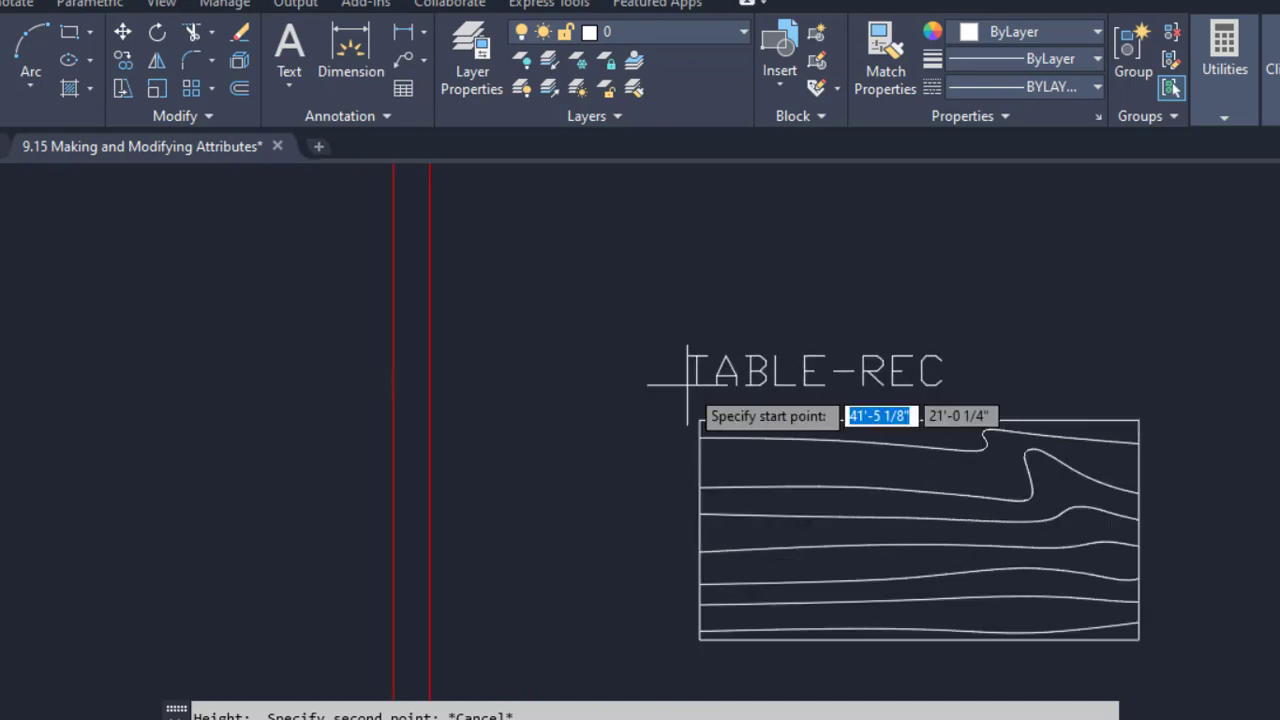
pyautogui.moveTo(686, 388); pyautogui.dragTo(523, 411, button='middle')
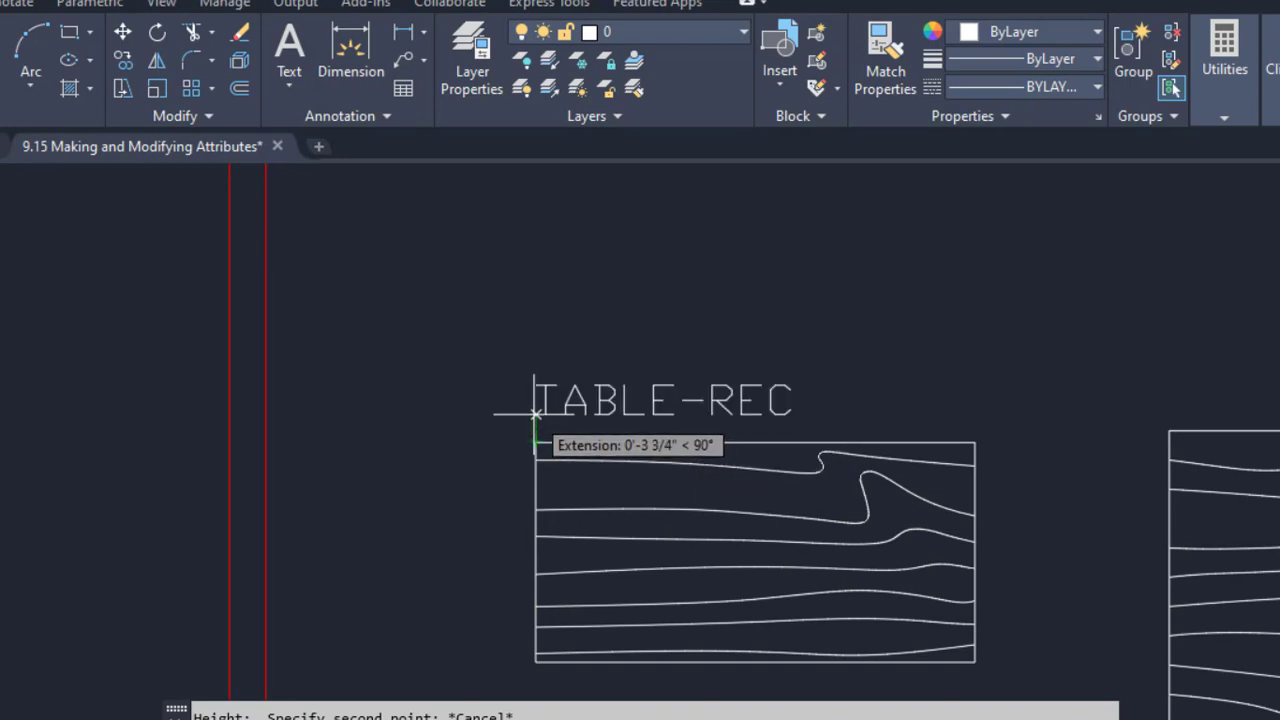
pyautogui.click(536, 413)
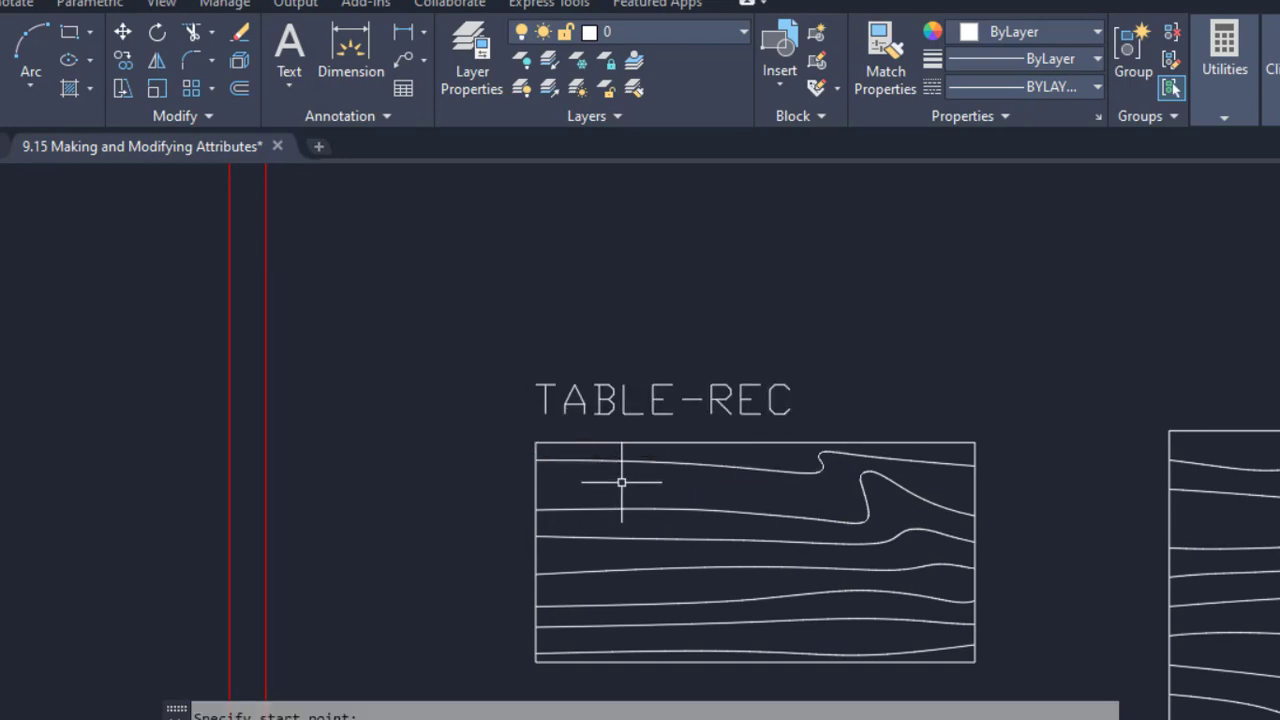
# Copy the TABLE-REC attribute once, straight above the original, using its lower-left point as the base point.
pyautogui.scroll(-2, 621, 482)
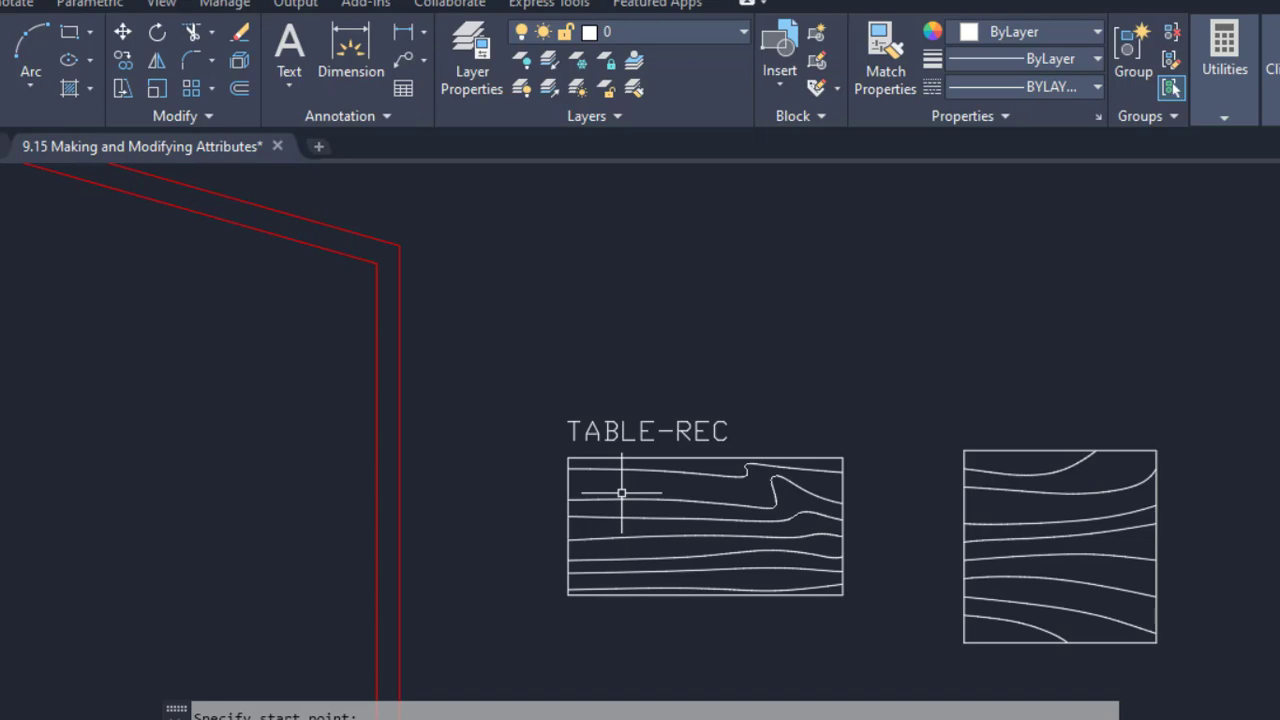
pyautogui.press('Escape')
pyautogui.click(611, 428)
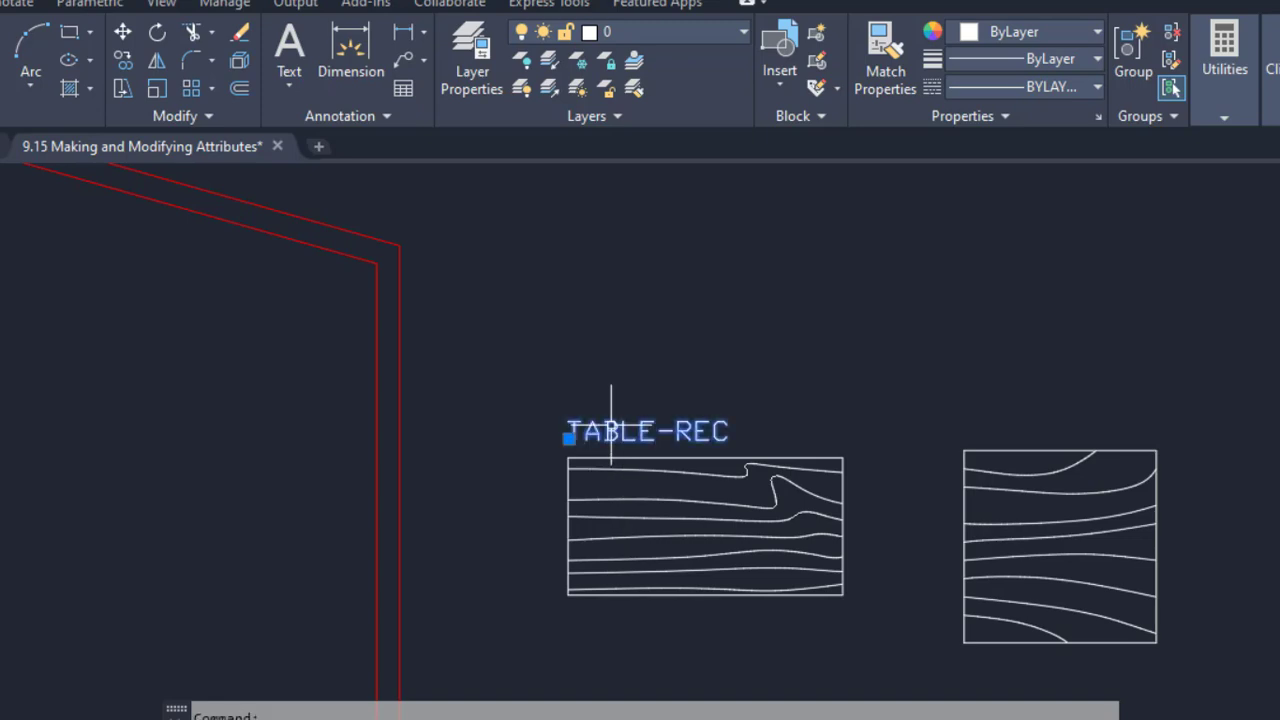
pyautogui.click(122, 60)
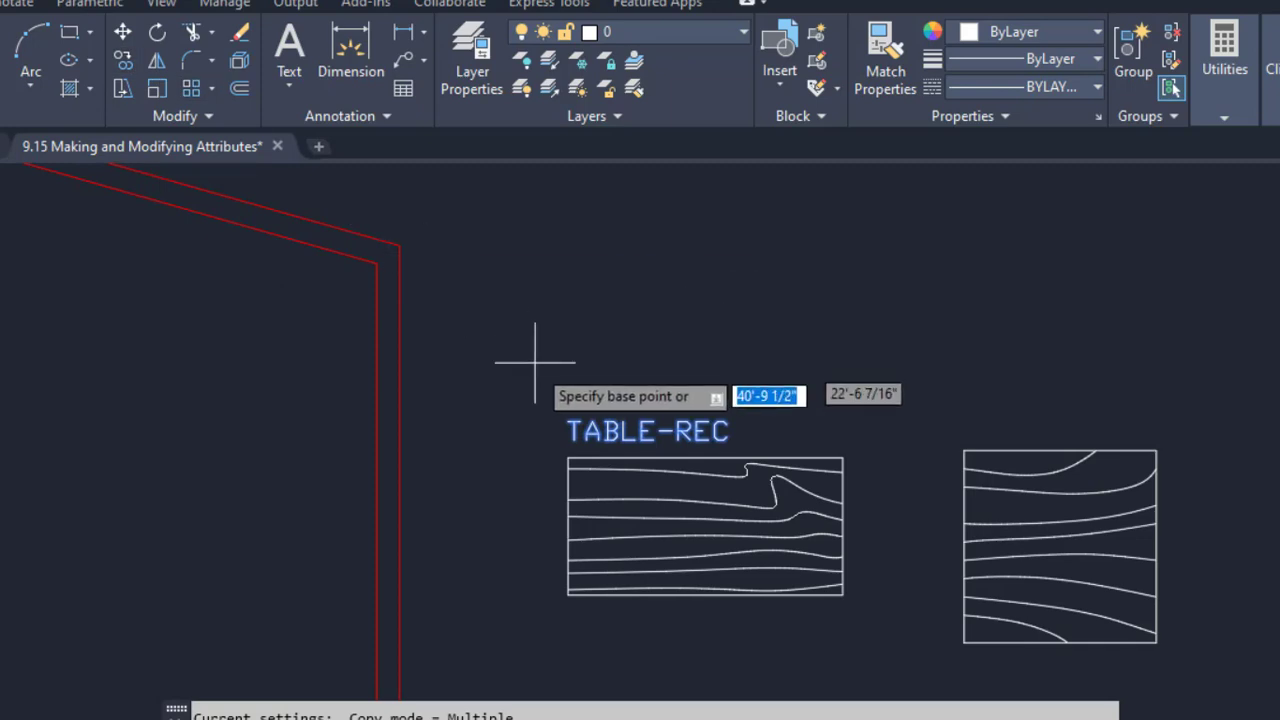
pyautogui.scroll(2, 569, 429)
pyautogui.click(561, 444)
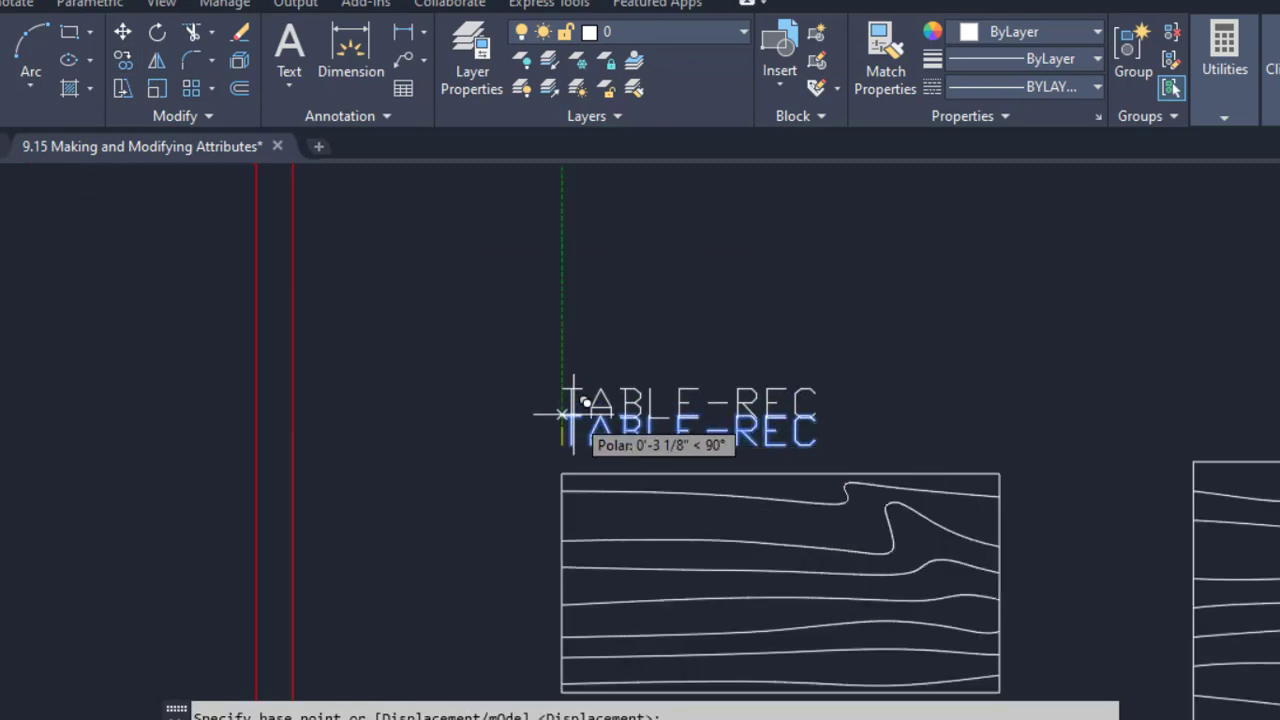
pyautogui.click(562, 381)
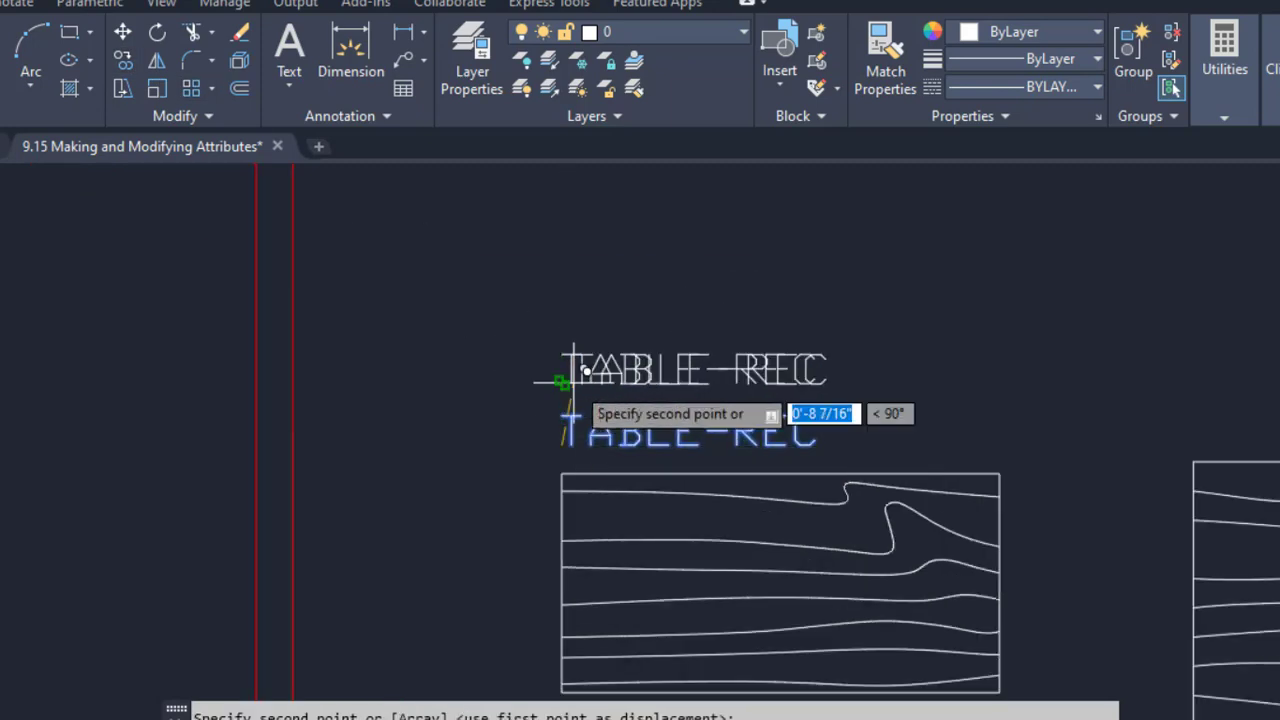
pyautogui.press('Escape')
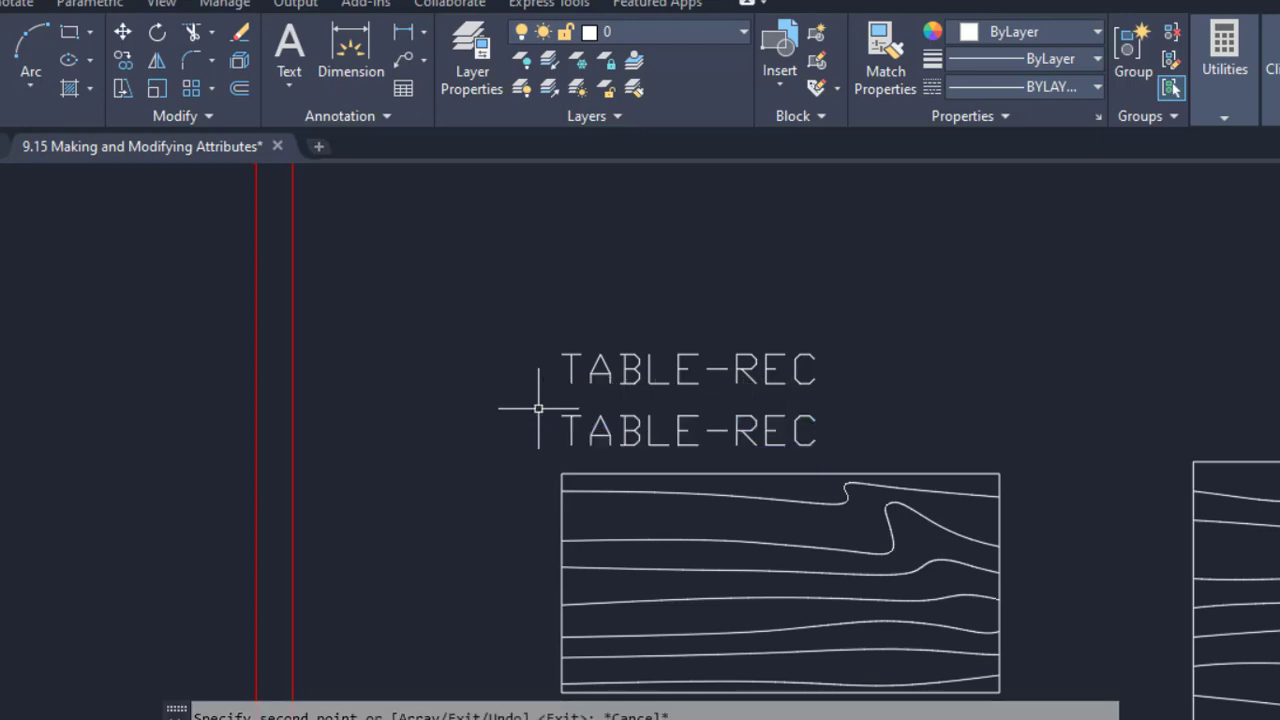
# Edit the upper TABLE-REC attribute above the rectangular table, setting its tag to TABLE-REC-COST and its prompt to "enter table cost".
pyautogui.click(600, 376)
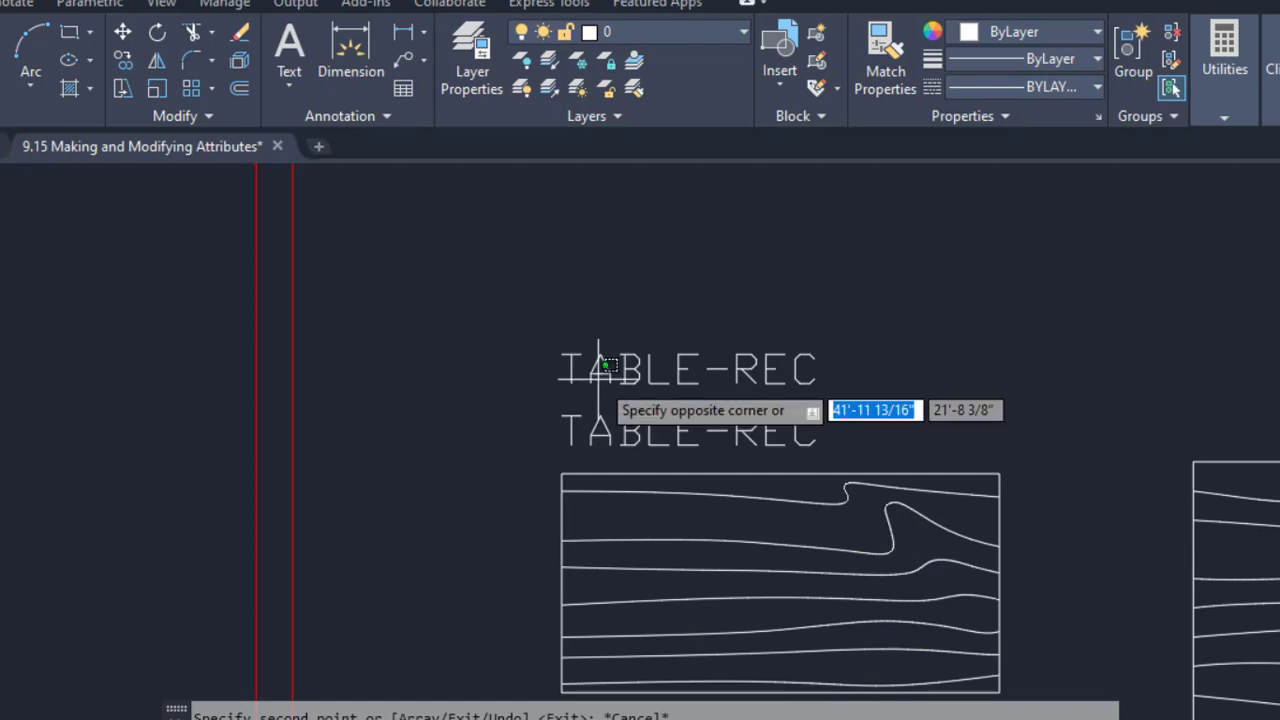
pyautogui.click(641, 369)
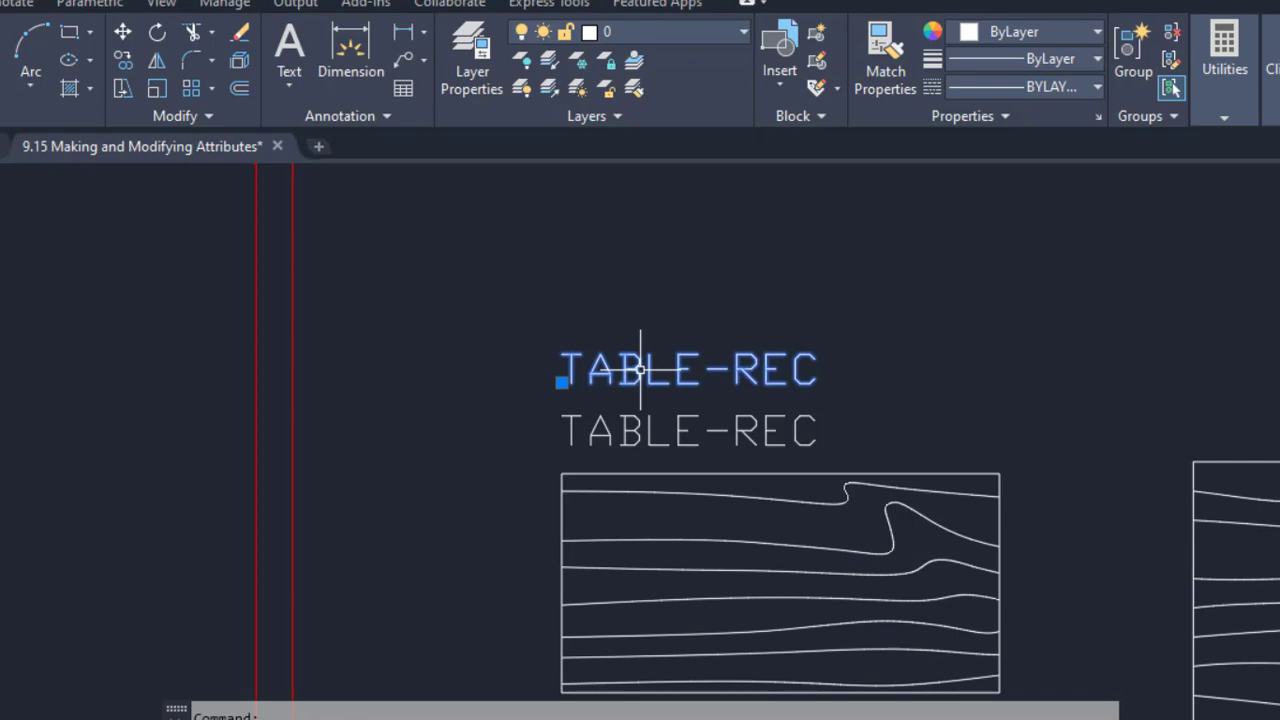
pyautogui.doubleClick(641, 369)
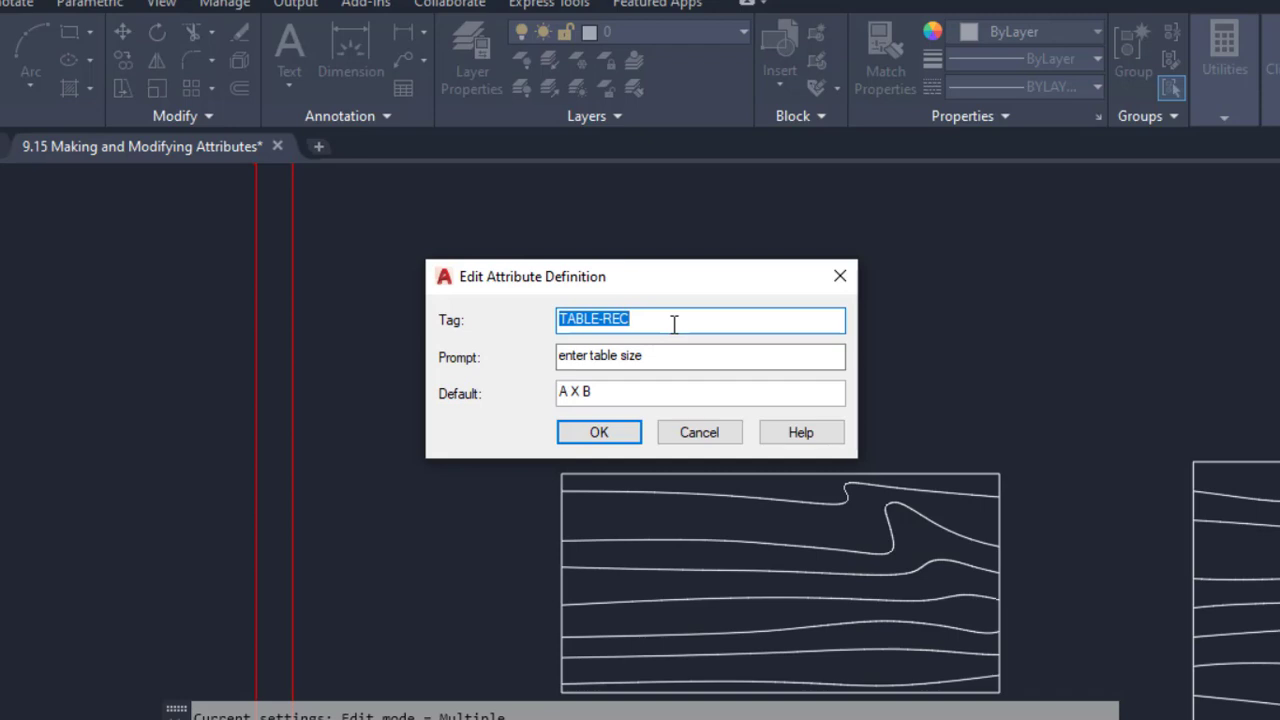
pyautogui.click(674, 323)
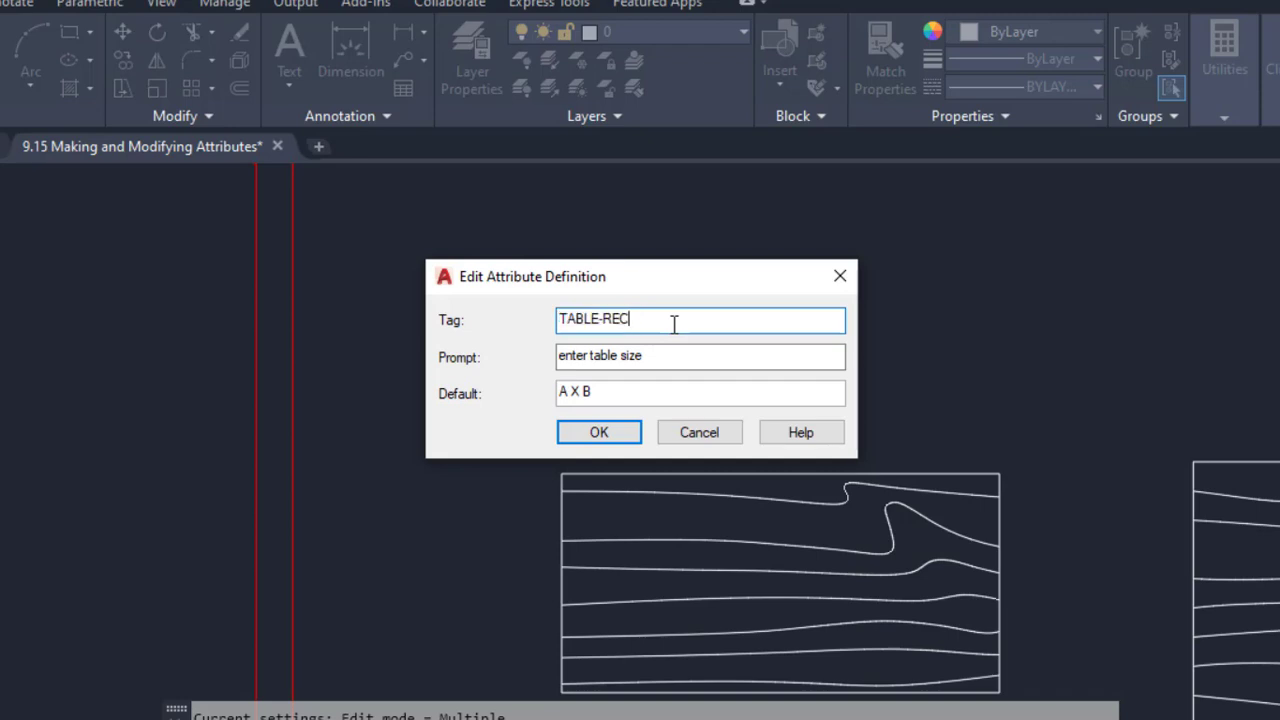
pyautogui.write('-COST')
pyautogui.click(674, 360)
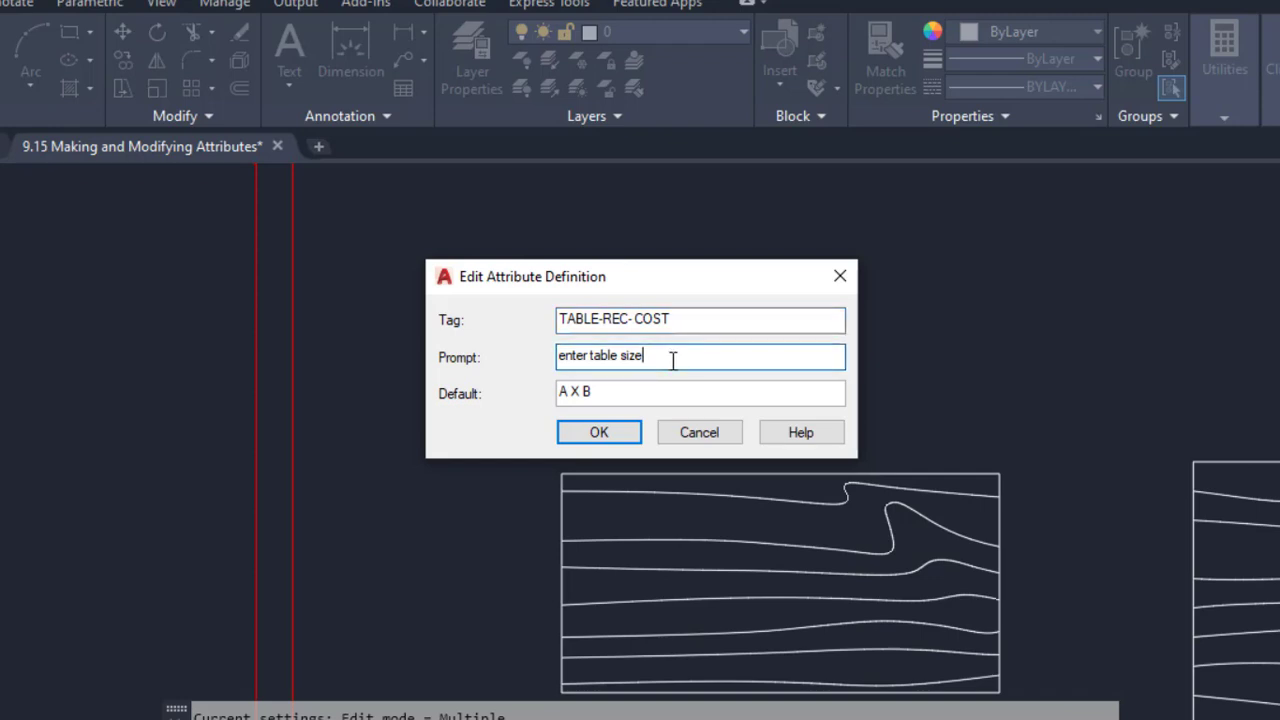
pyautogui.moveTo(672, 360); pyautogui.dragTo(620, 367)
pyautogui.write('cost')
pyautogui.press('Tab')
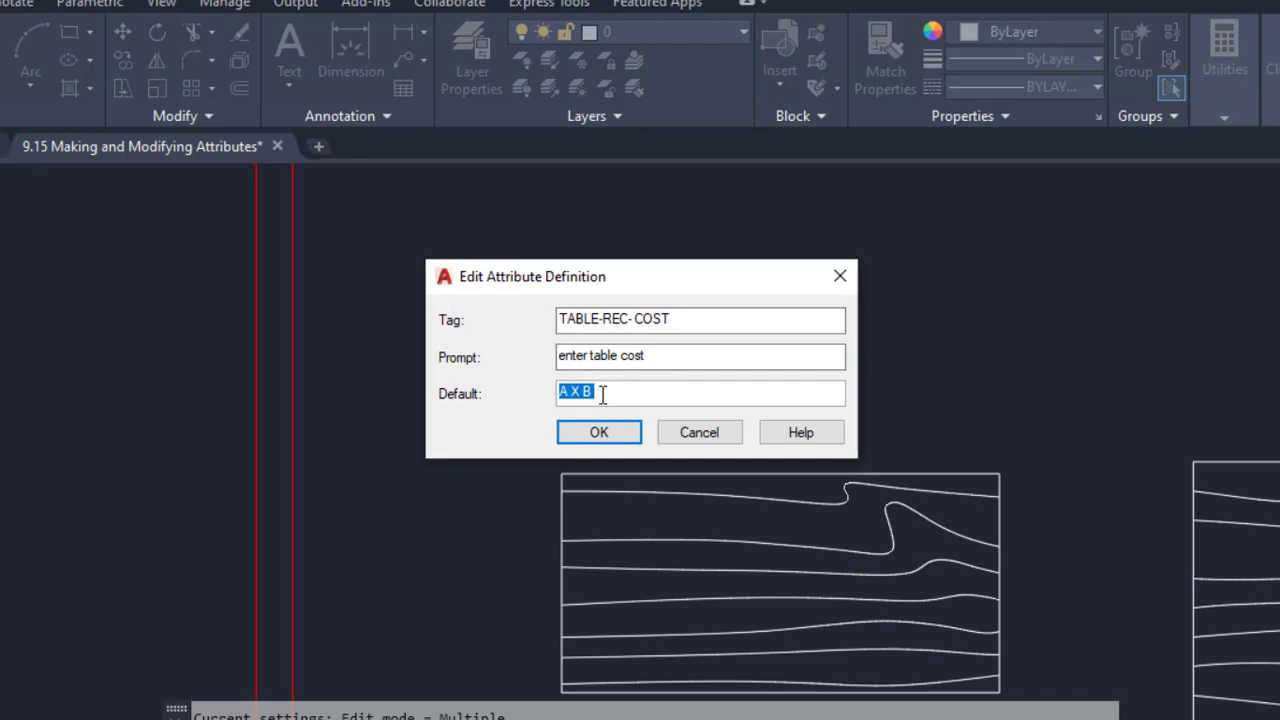
# Set the attribute's default to "$ x", remove the space from its tag, and accept the definition.
pyautogui.write('x')
pyautogui.press('Home')
pyautogui.write('$')
pyautogui.click(593, 430)
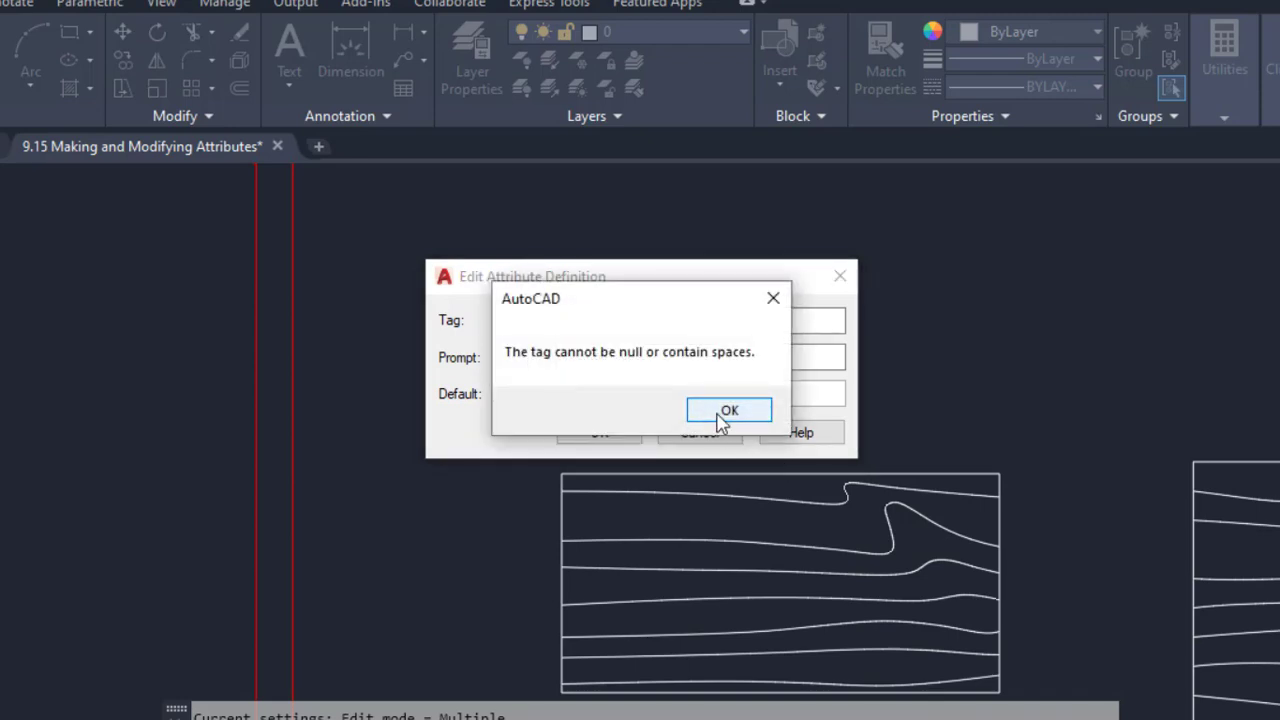
pyautogui.click(727, 412)
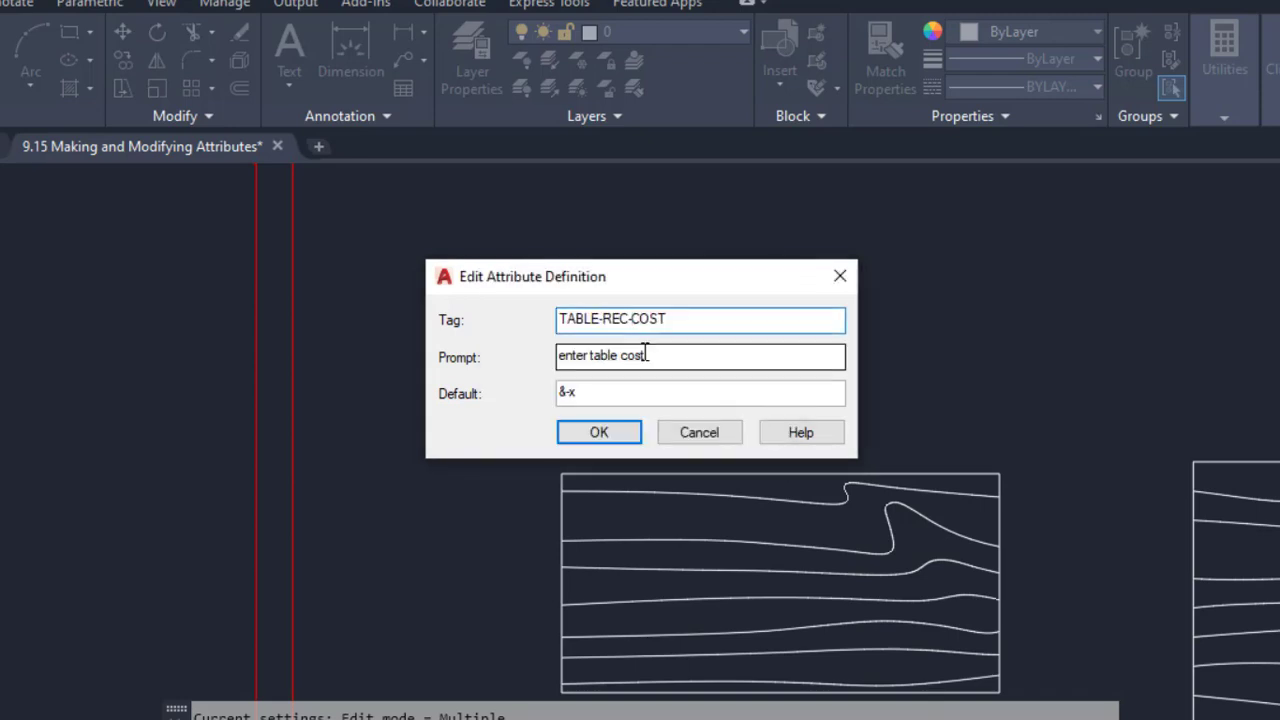
pyautogui.click(569, 392)
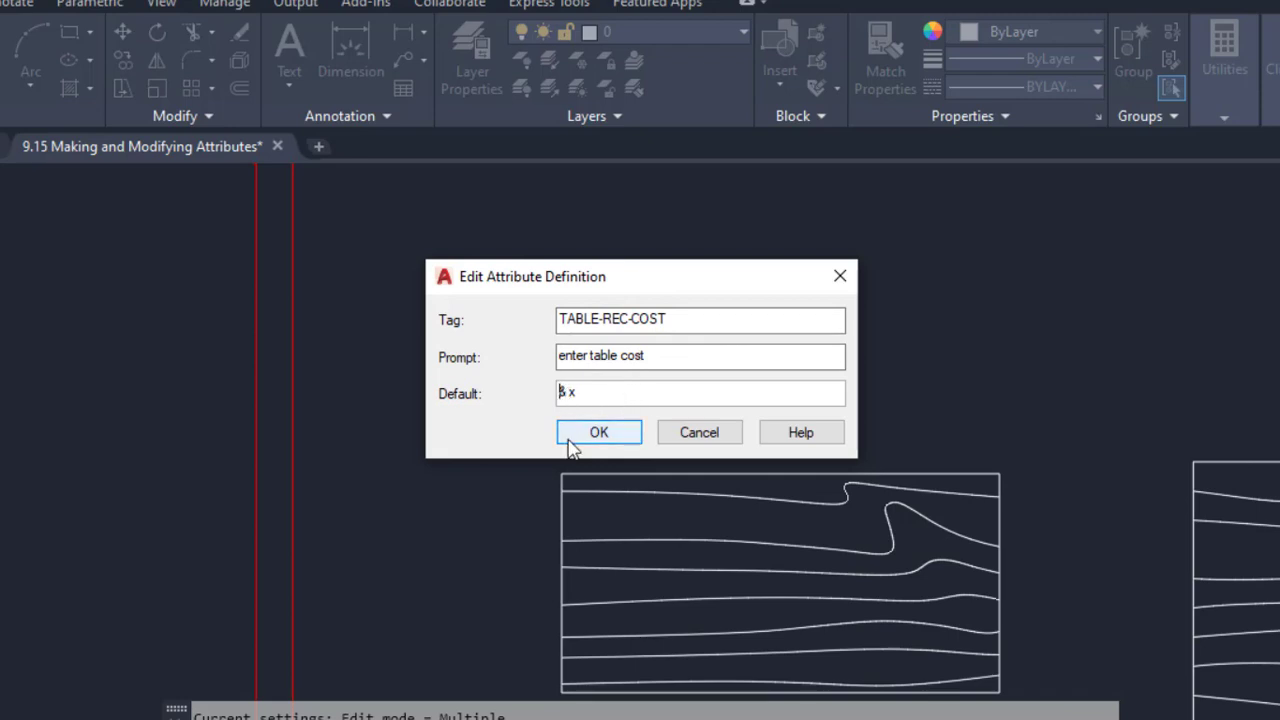
pyautogui.press('Delete')
pyautogui.press('Delete')
pyautogui.write('$')
pyautogui.click(598, 433)
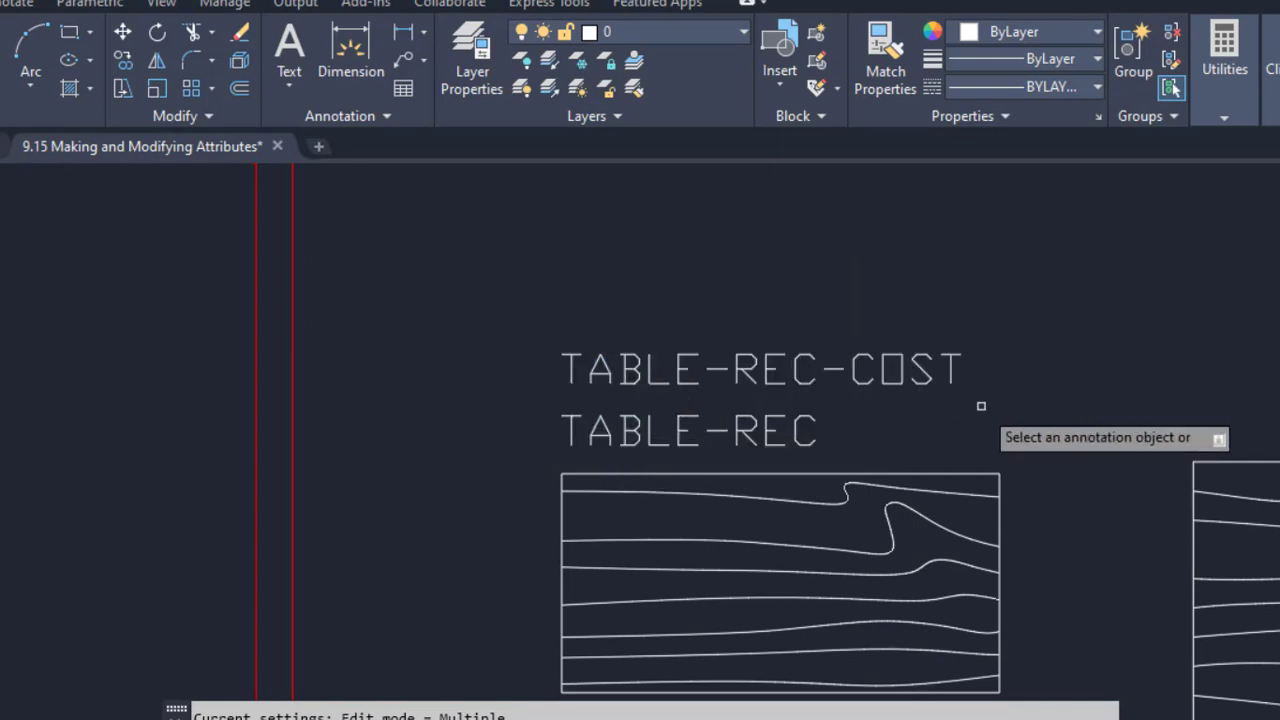
# Copy both rectangular-table attributes straight across to just above the square table's upper-left corner, using the lower-left point of TABLE-REC-COST as base.
pyautogui.scroll(-2, 981, 406)
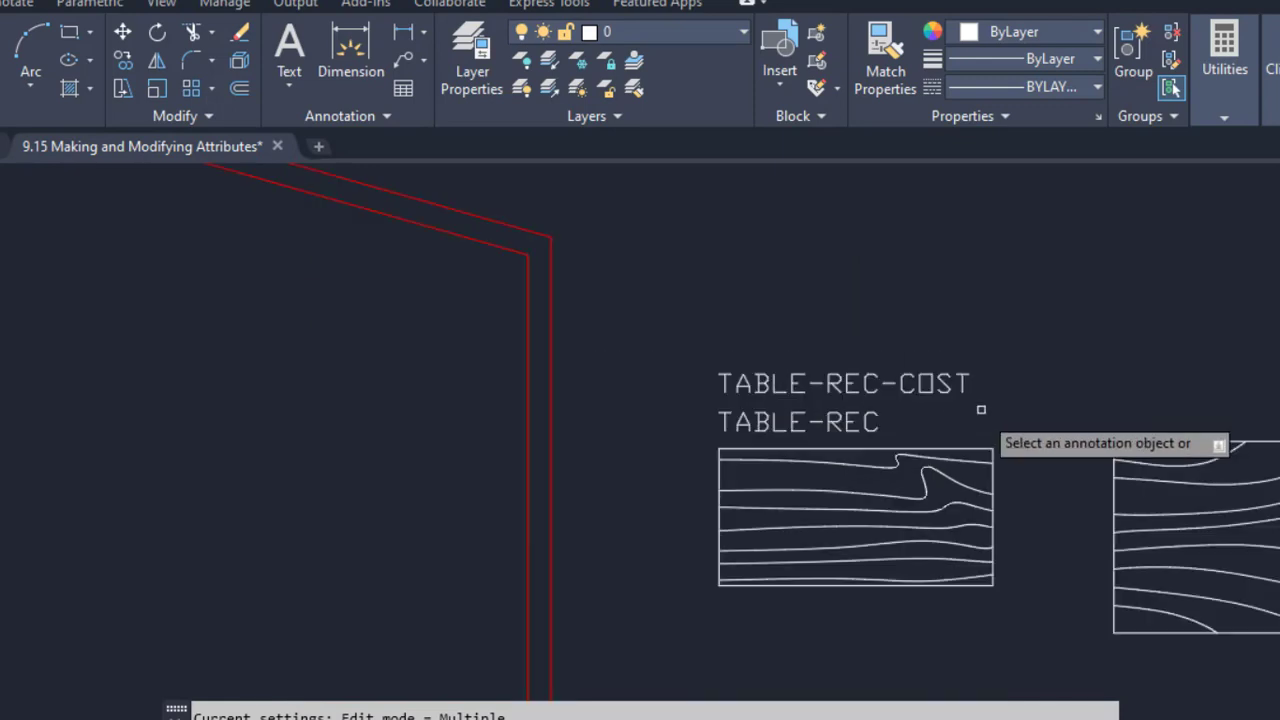
pyautogui.moveTo(983, 408)
pyautogui.mouseDown(button='middle')
pyautogui.moveTo(951, 471)
pyautogui.moveTo(691, 486)
pyautogui.mouseUp(button='middle')
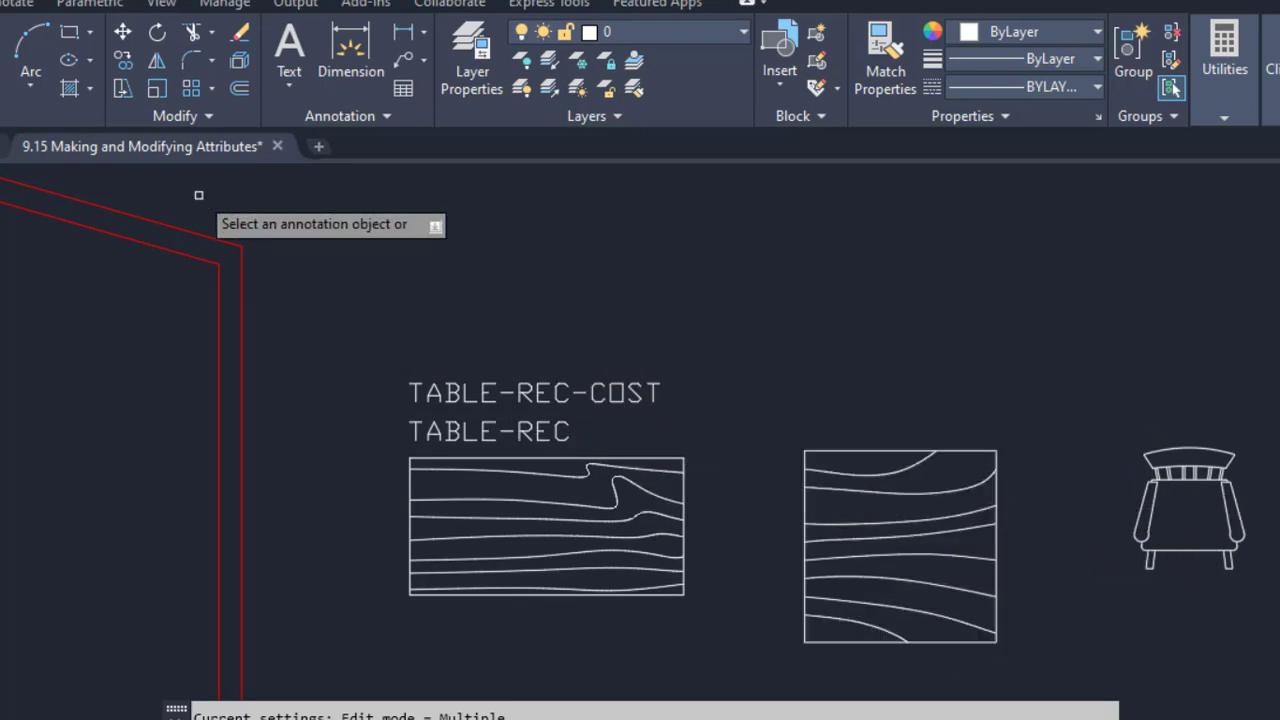
pyautogui.click(127, 59)
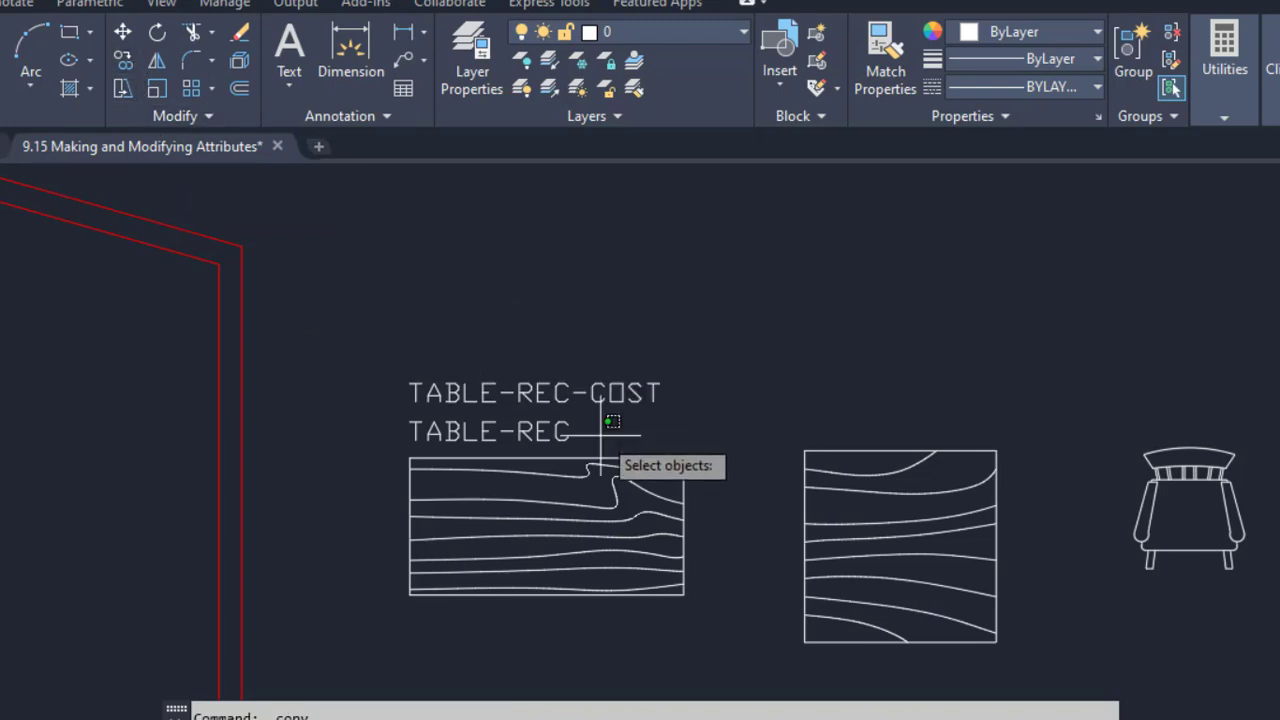
pyautogui.moveTo(603, 417); pyautogui.dragTo(517, 381)
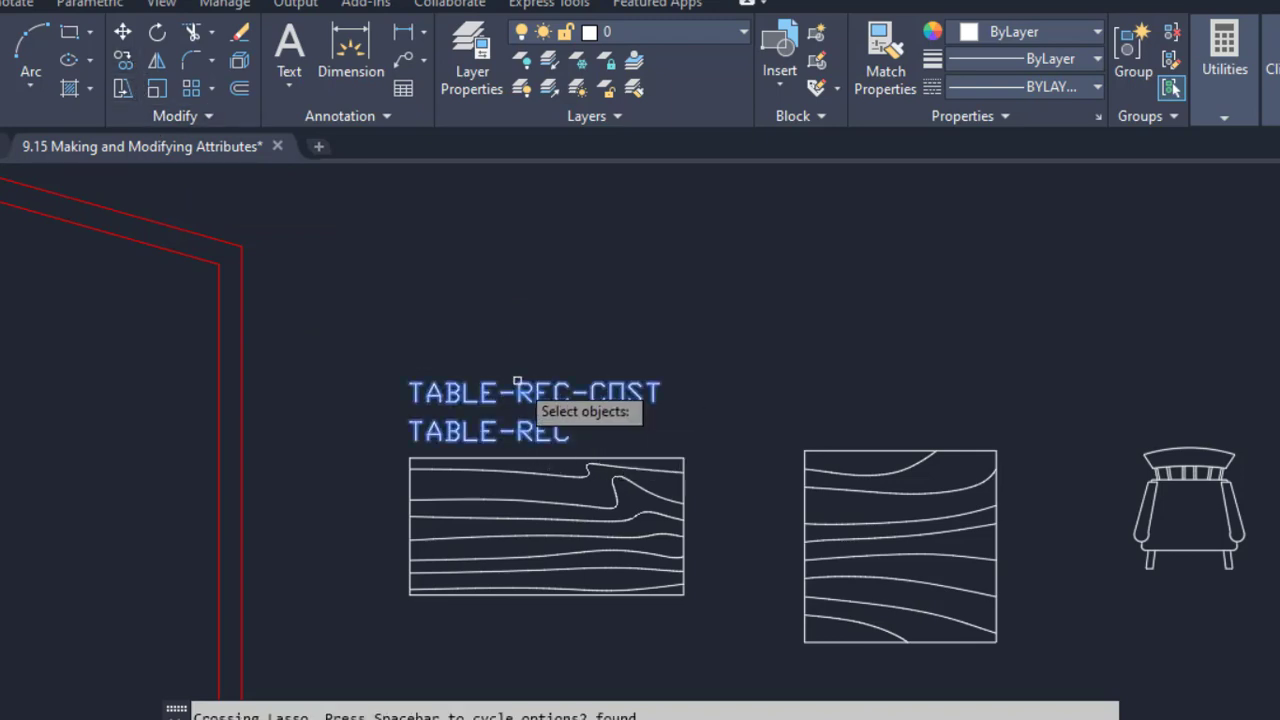
pyautogui.press('Return')
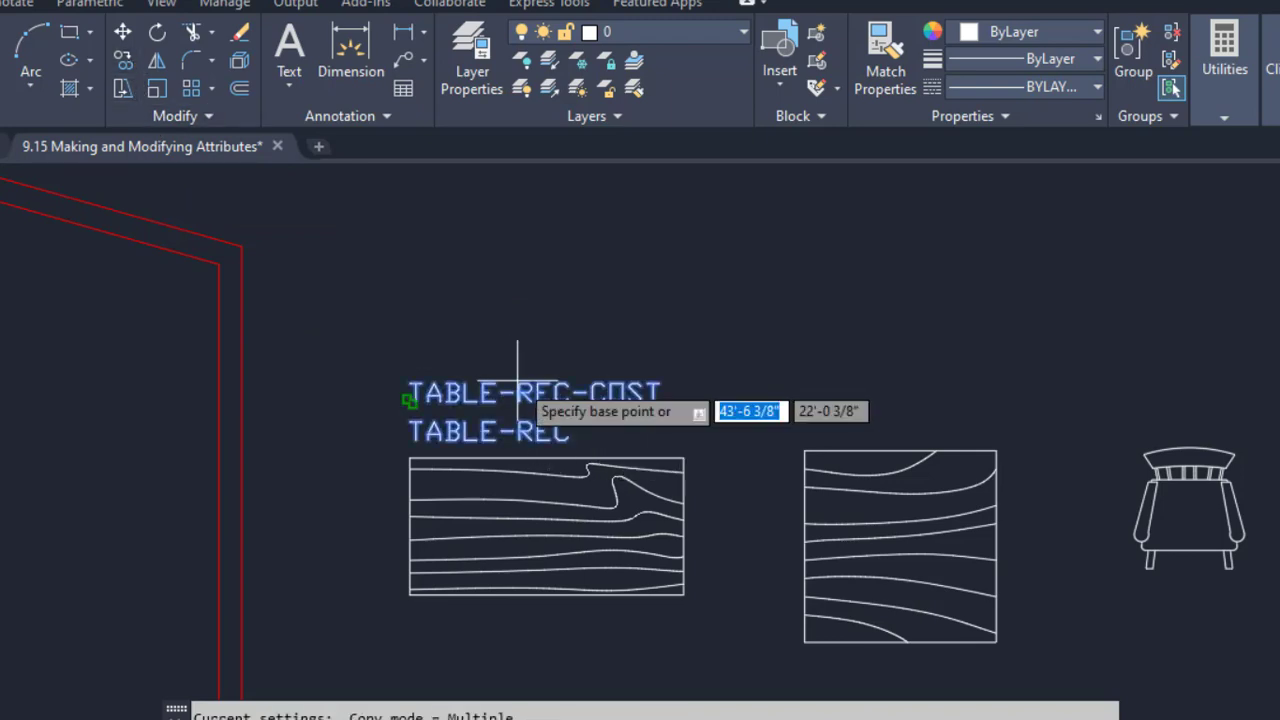
pyautogui.click(408, 401)
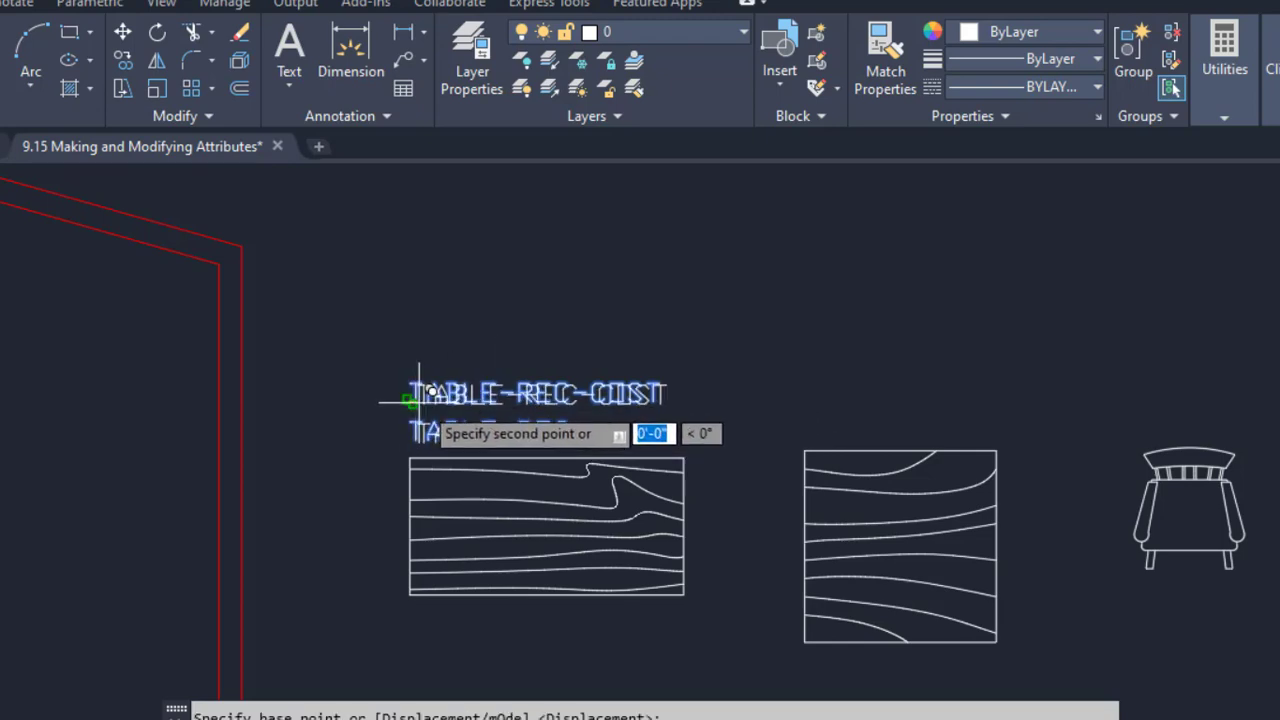
pyautogui.click(799, 401)
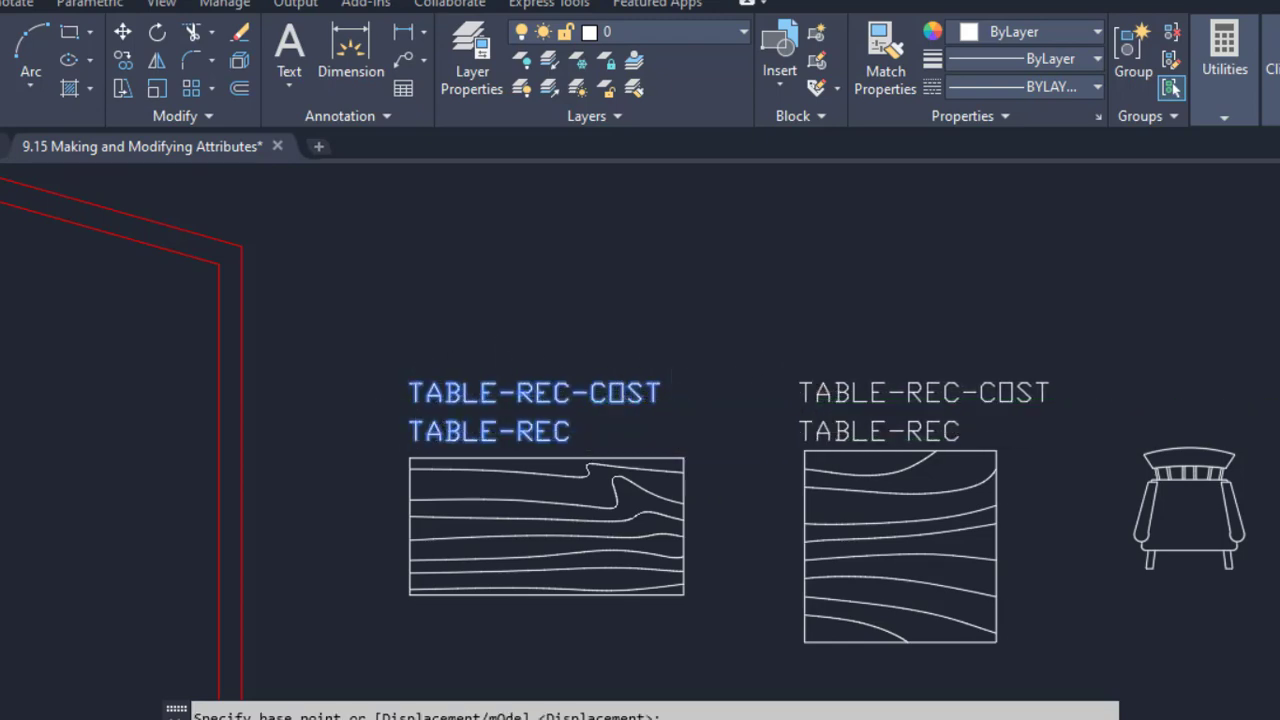
pyautogui.rightClick(780, 401)
pyautogui.click(826, 409)
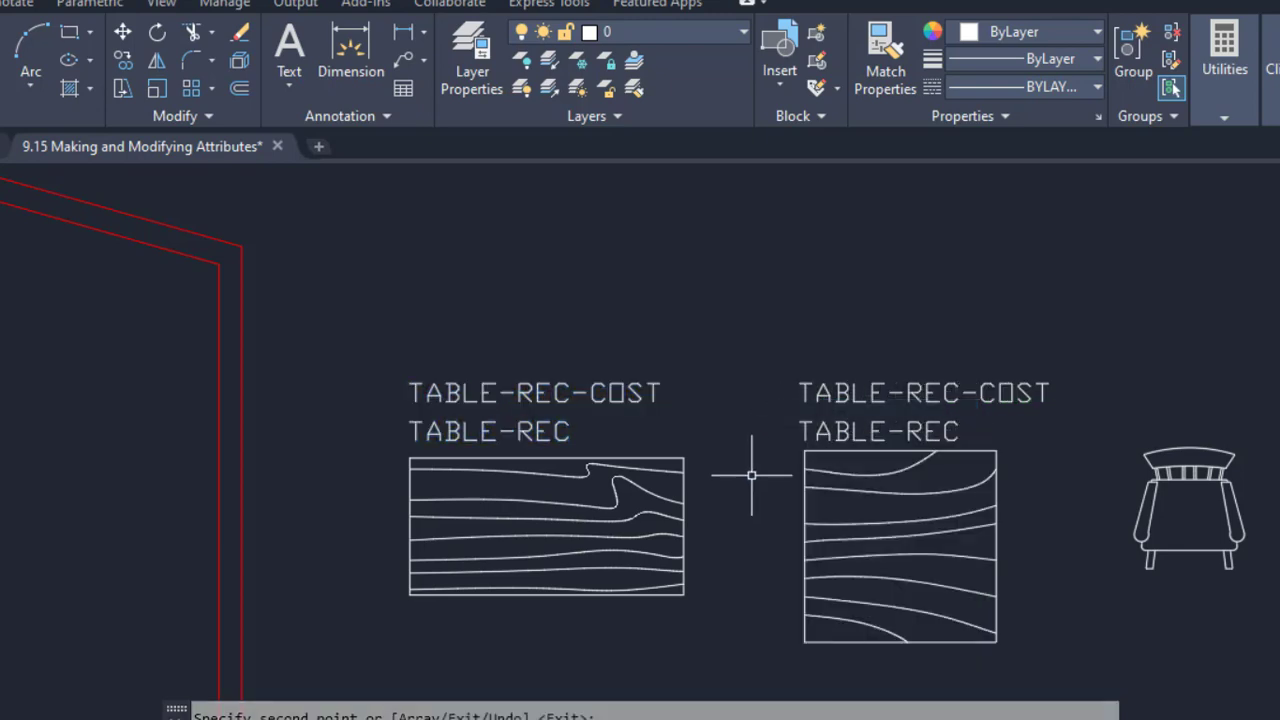
# Change the tag of the TABLE-REC attribute above the square table to TABLE-SQR.
pyautogui.moveTo(751, 475); pyautogui.dragTo(628, 503, button='middle')
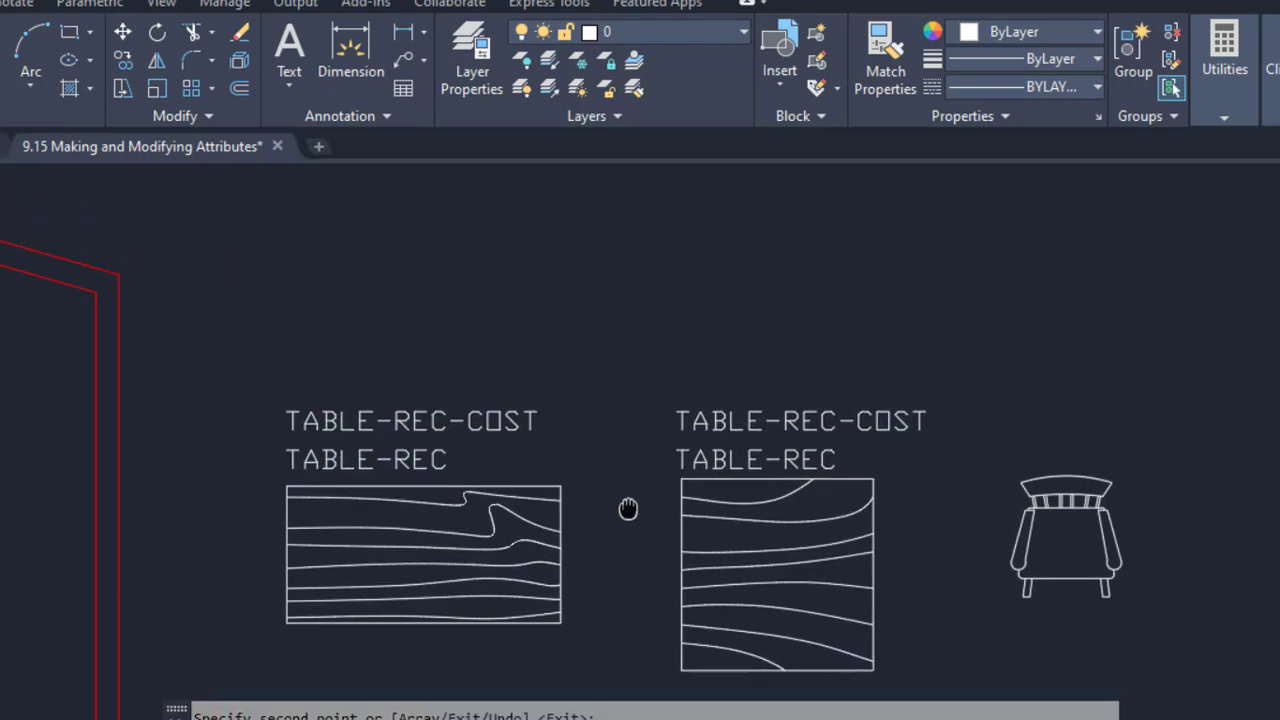
pyautogui.doubleClick(730, 468)
pyautogui.click(663, 320)
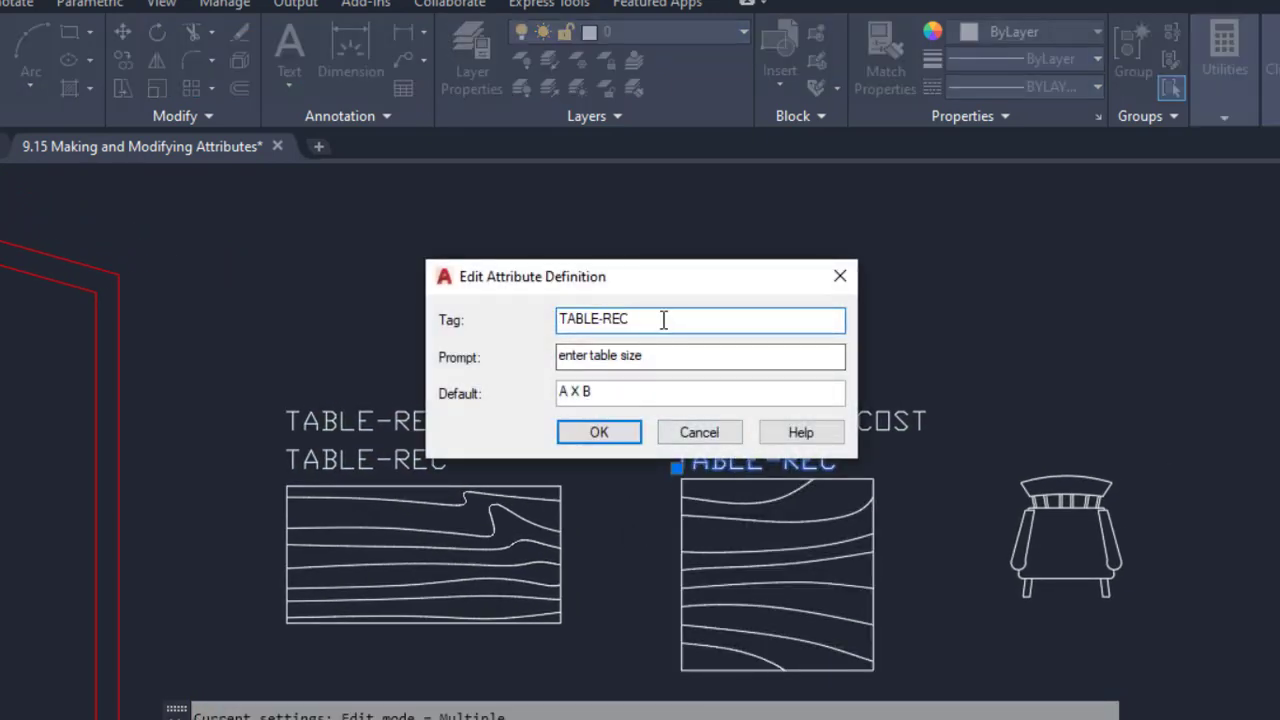
pyautogui.press('BackSpace')
pyautogui.press('BackSpace')
pyautogui.write('SQR')
pyautogui.click(617, 435)
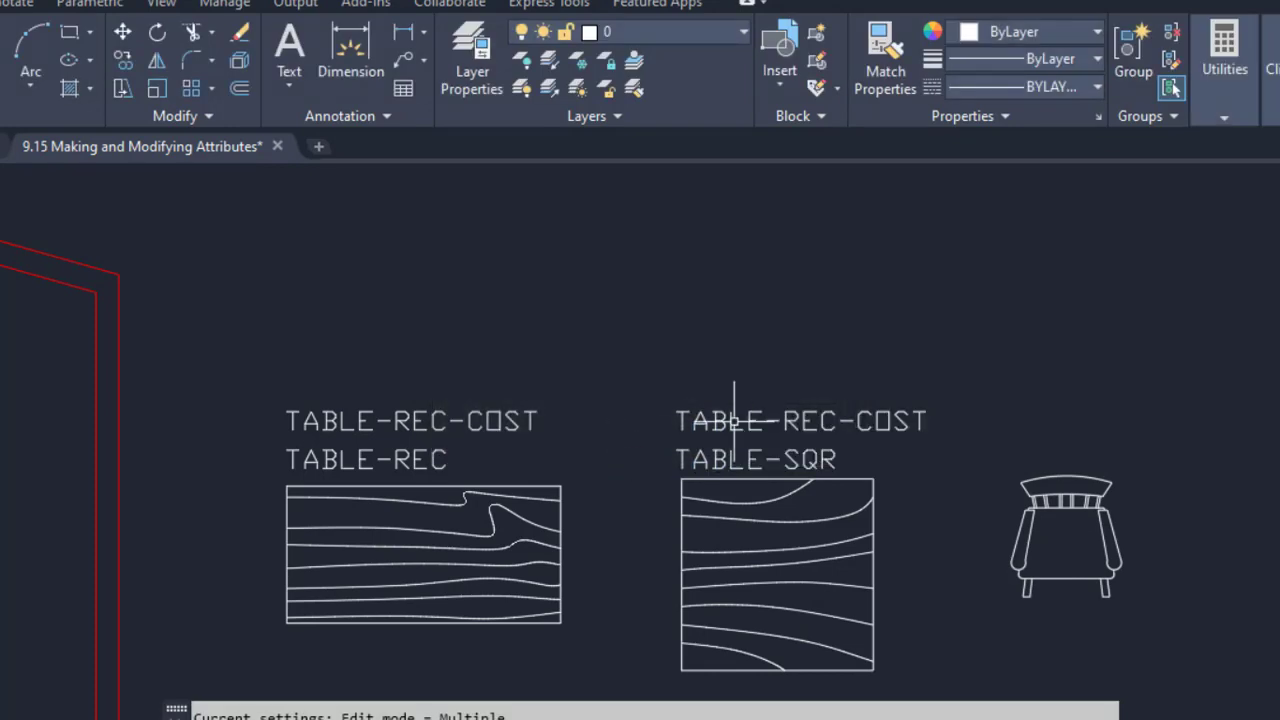
pyautogui.press('Escape')
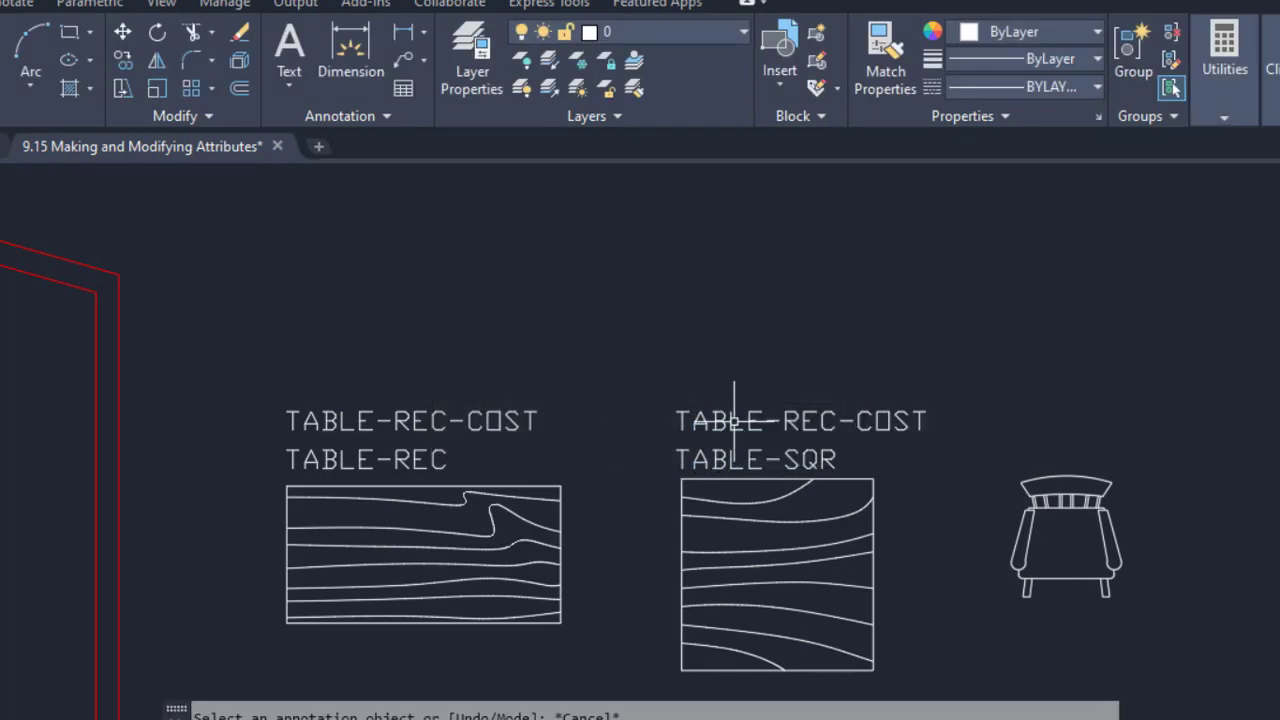
# Change the tag of the cost attribute above the square table to TABLE-SQR-COST.
pyautogui.doubleClick(734, 421)
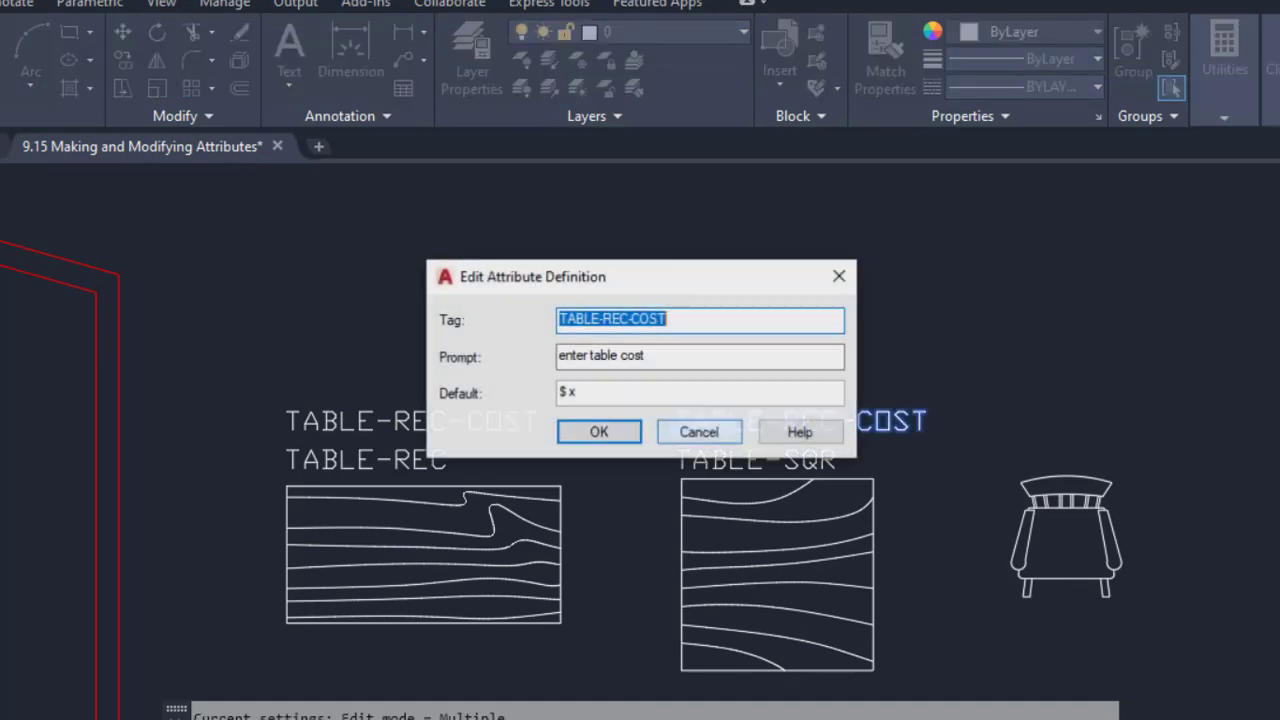
pyautogui.click(689, 319)
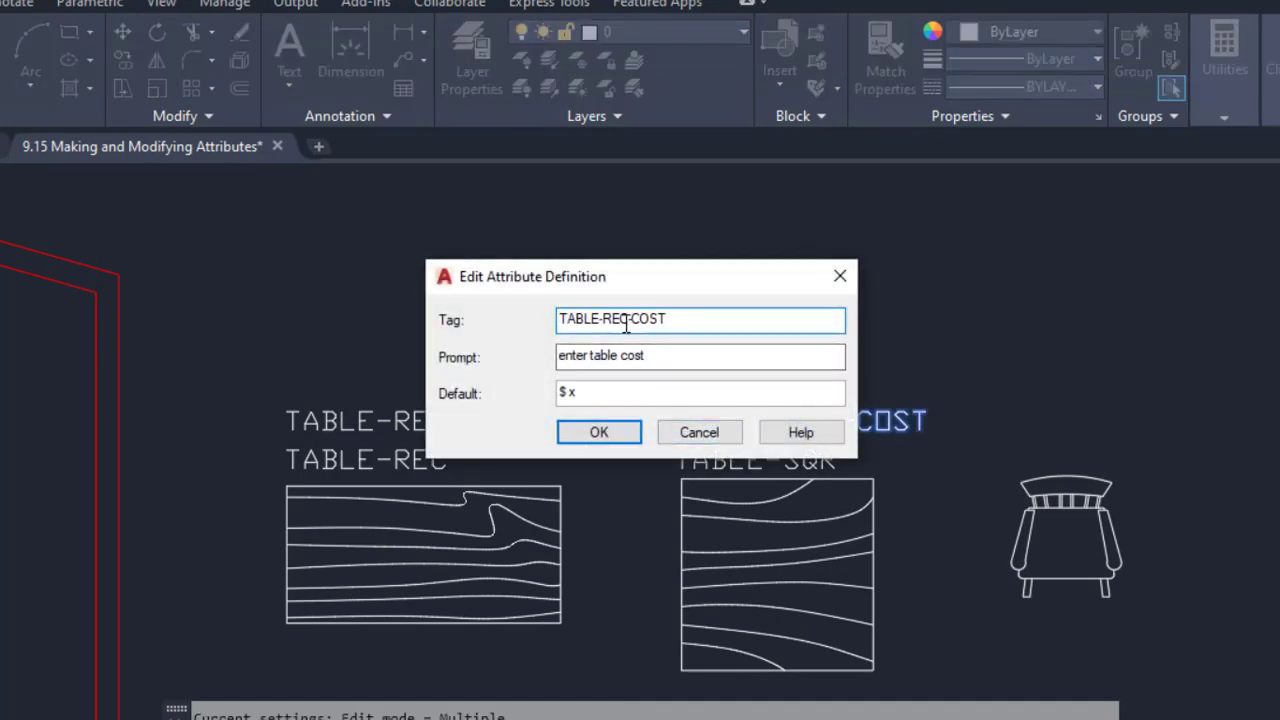
pyautogui.press('BackSpace')
pyautogui.press('BackSpace')
pyautogui.press('BackSpace')
pyautogui.press('BackSpace')
pyautogui.write('SQR')
pyautogui.click(599, 433)
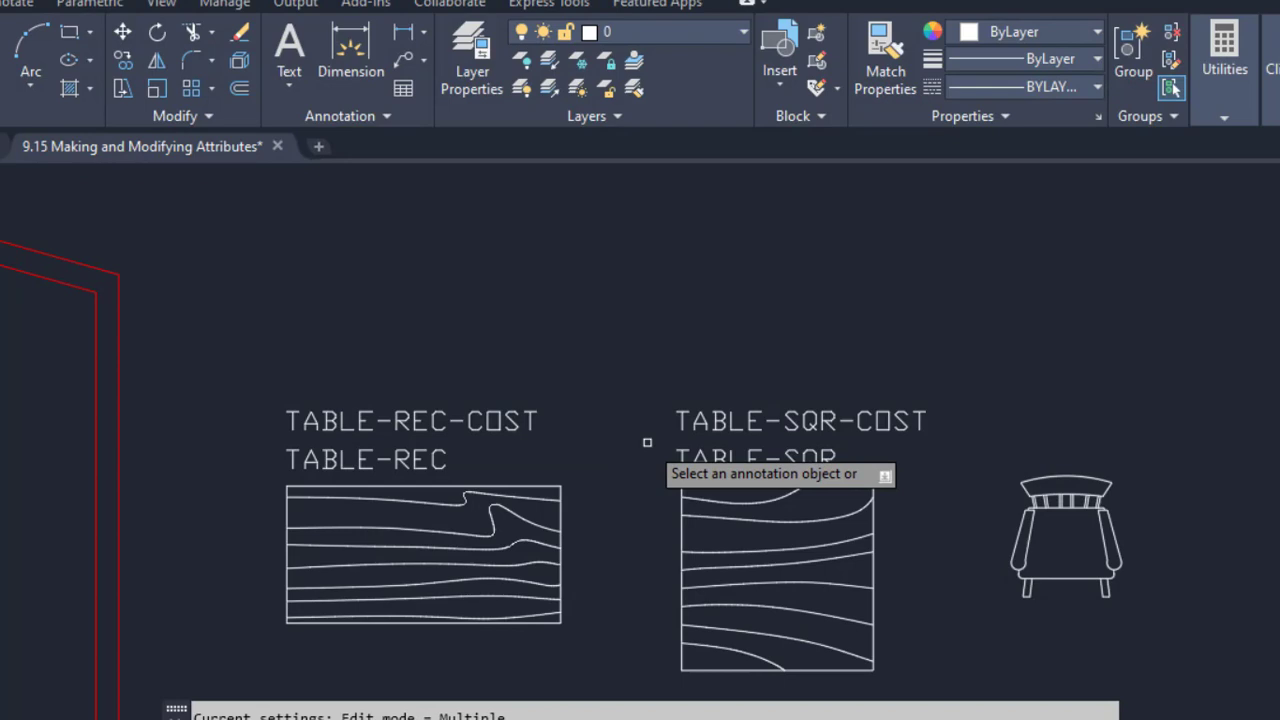
pyautogui.press('Escape')
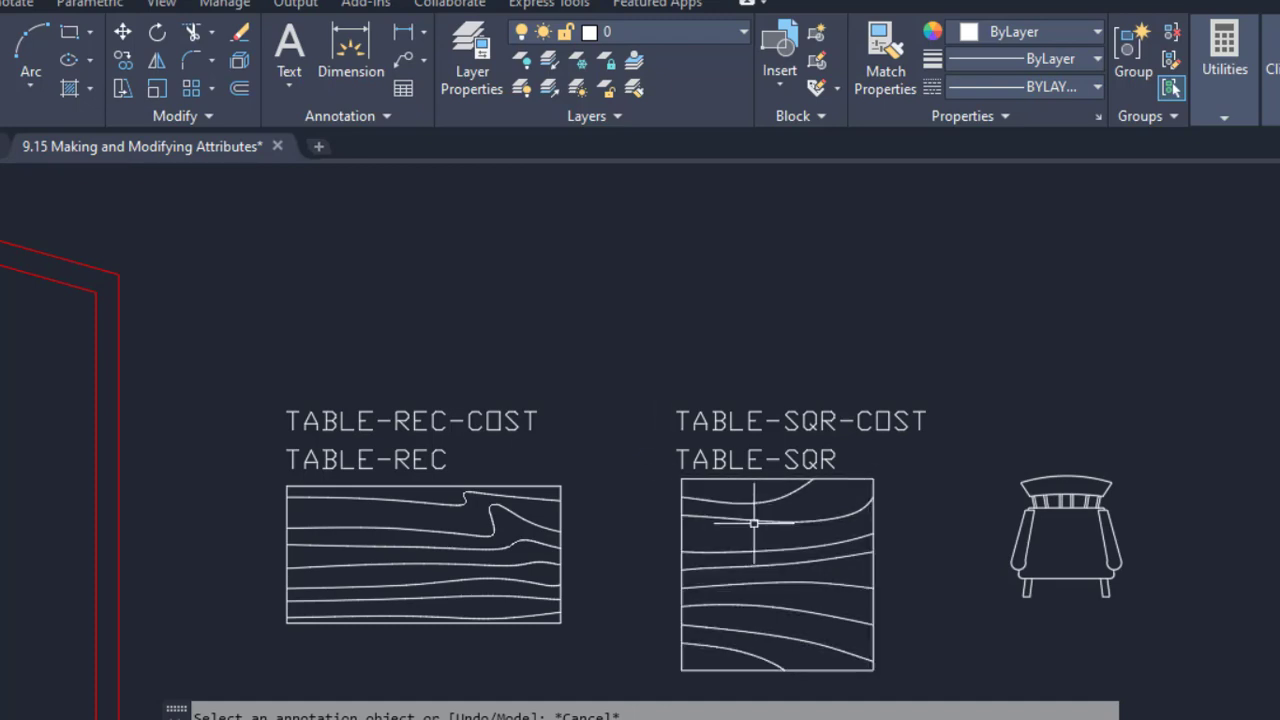
# Copy the TABLE-SQR-COST and TABLE-SQR attributes once to just below the chair, using the lower-left end of TABLE-SQR as base point.
pyautogui.moveTo(754, 523); pyautogui.dragTo(503, 491, button='middle')
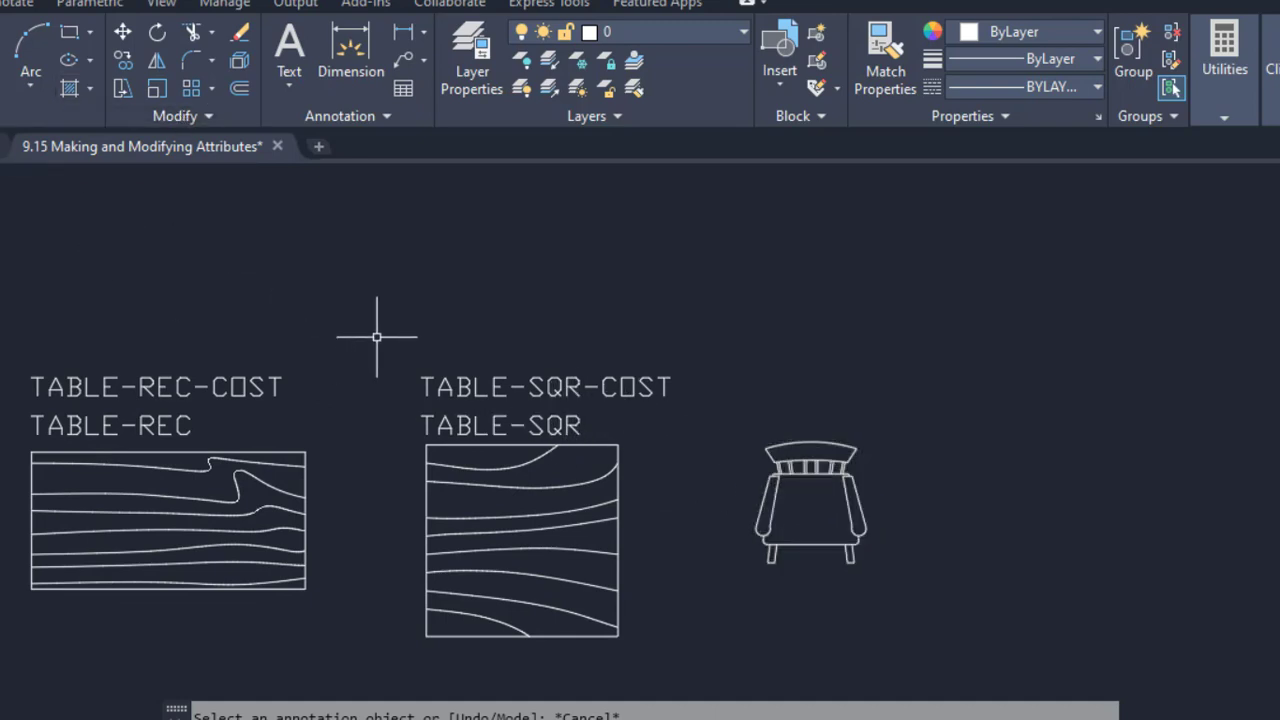
pyautogui.click(123, 60)
pyautogui.moveTo(585, 378)
pyautogui.mouseDown()
pyautogui.moveTo(586, 430)
pyautogui.moveTo(493, 361)
pyautogui.mouseUp()
pyautogui.press('Return')
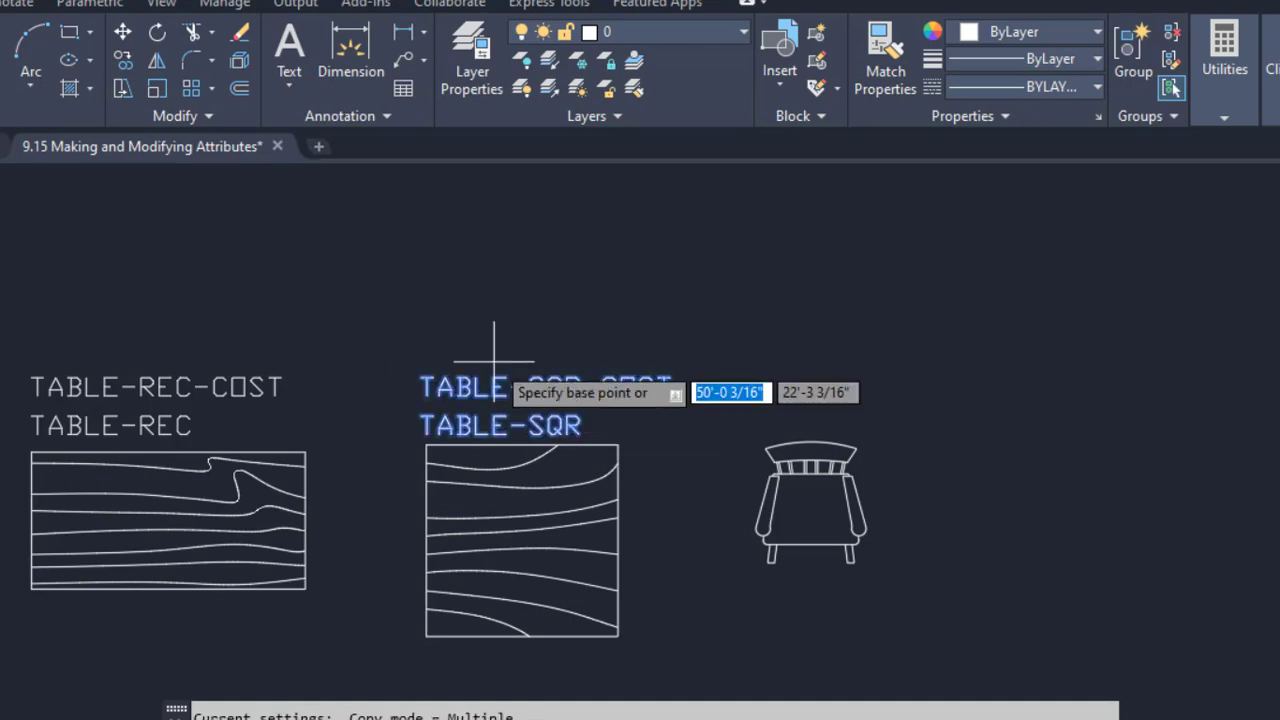
pyautogui.scroll(2, 500, 366)
pyautogui.click(385, 463)
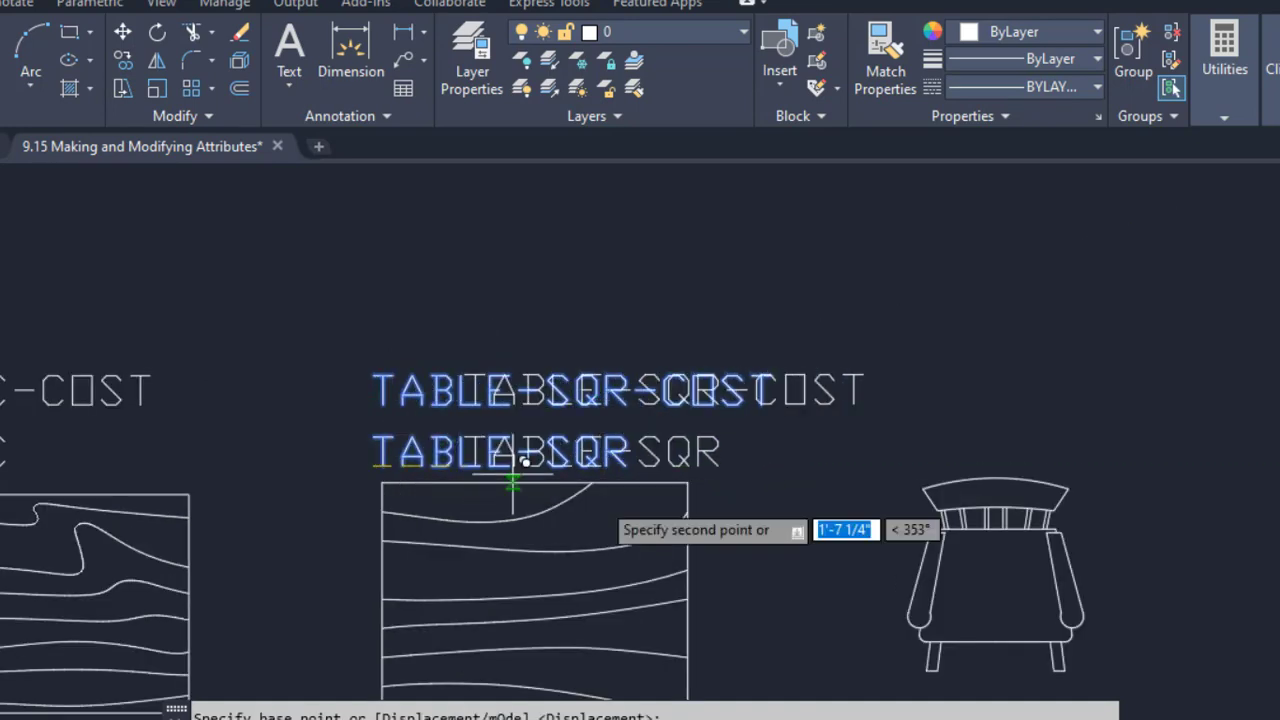
pyautogui.moveTo(932, 664); pyautogui.dragTo(788, 467, button='middle')
pyautogui.scroll(3, 790, 503)
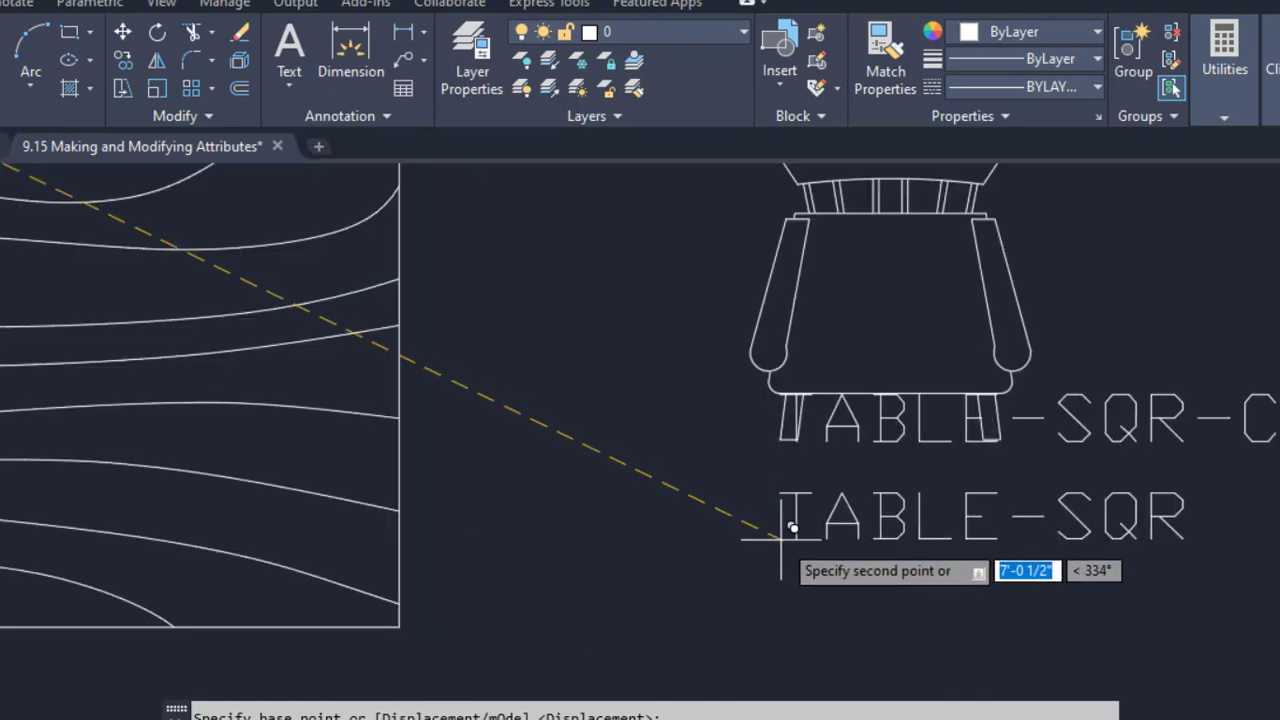
pyautogui.rightClick(728, 588)
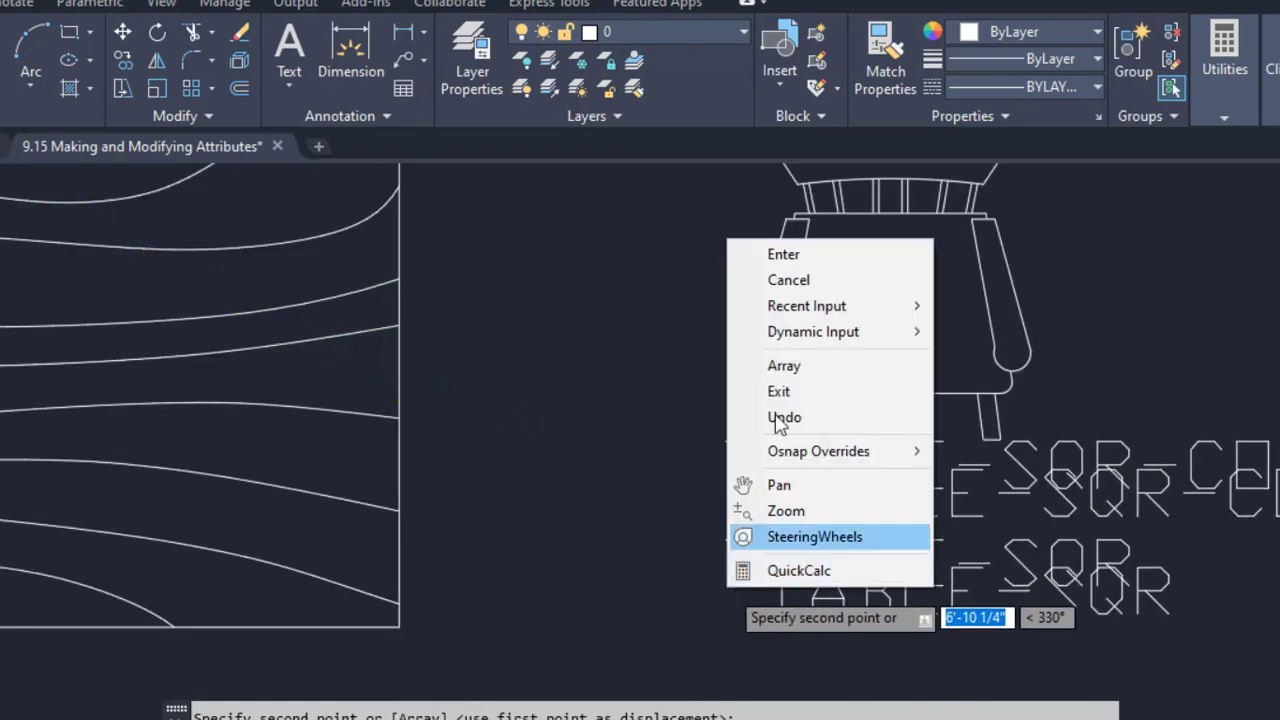
pyautogui.click(800, 256)
pyautogui.scroll(-2, 670, 460)
pyautogui.moveTo(684, 462); pyautogui.dragTo(611, 527, button='middle')
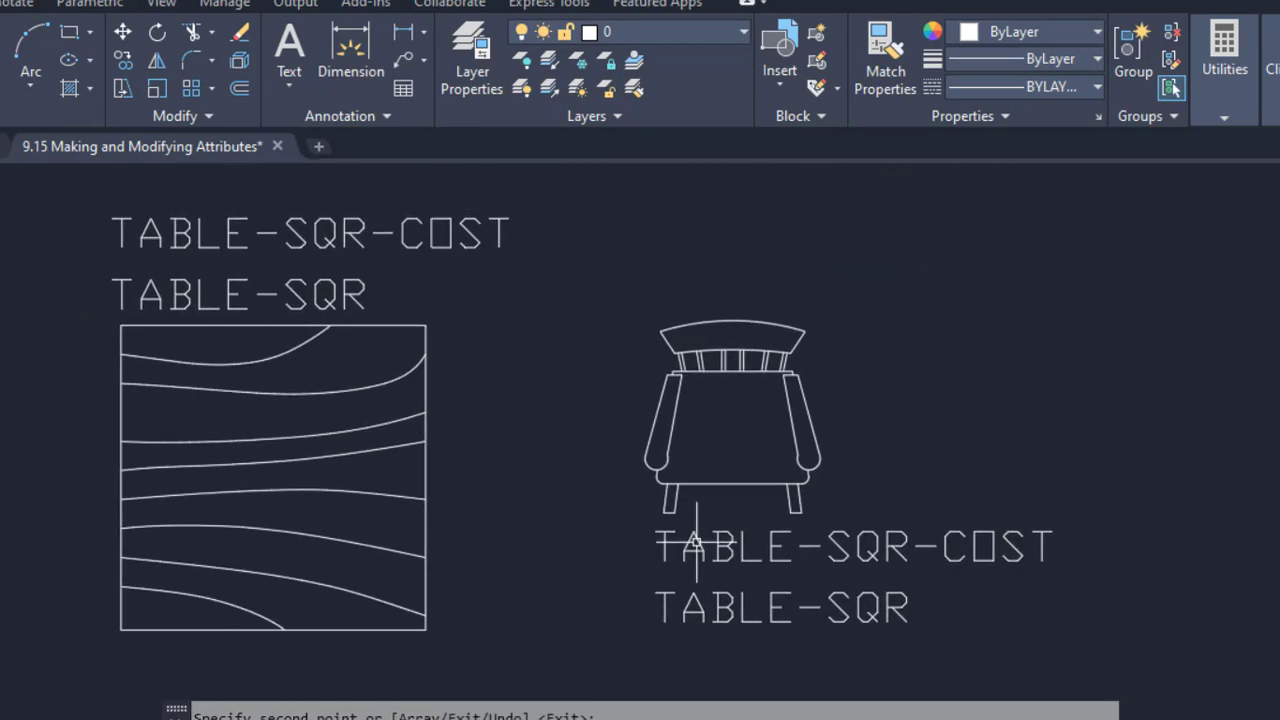
pyautogui.press('Escape')
# Redefine the attribute directly below the chair with tag Chair, prompt "enter chair manuf." and default ABC.
pyautogui.doubleClick(700, 535)
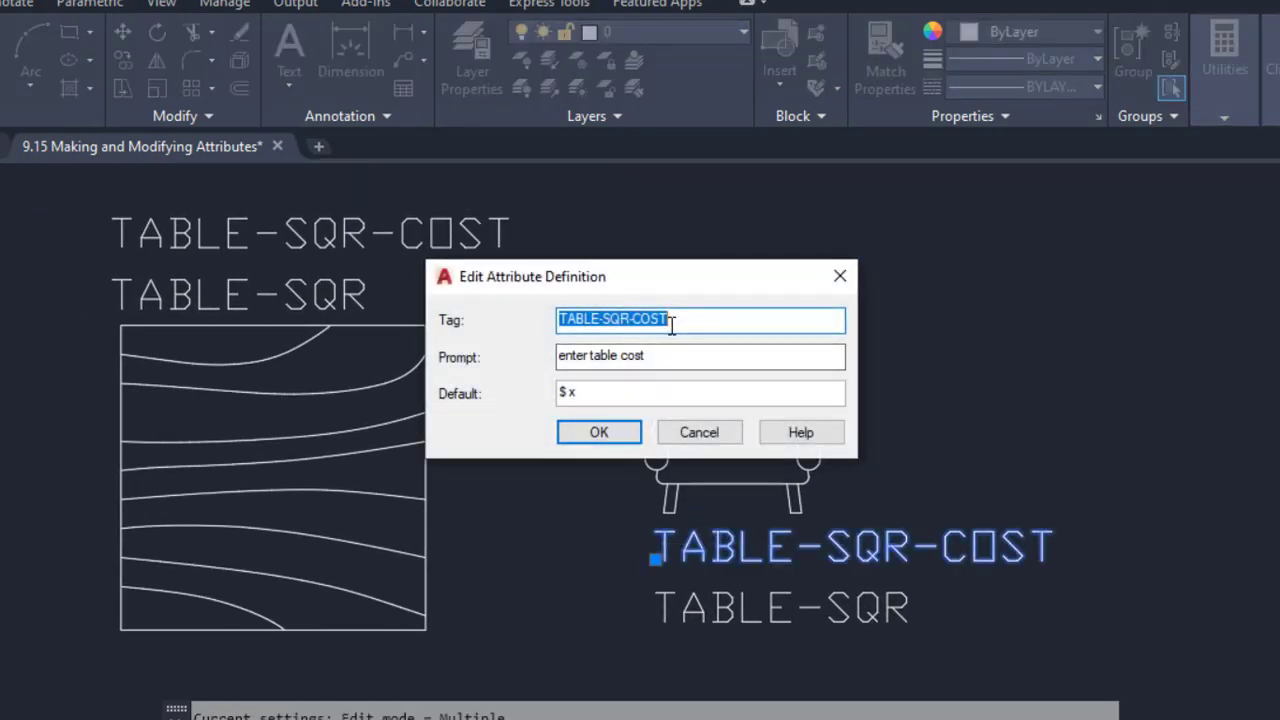
pyautogui.write('Chair')
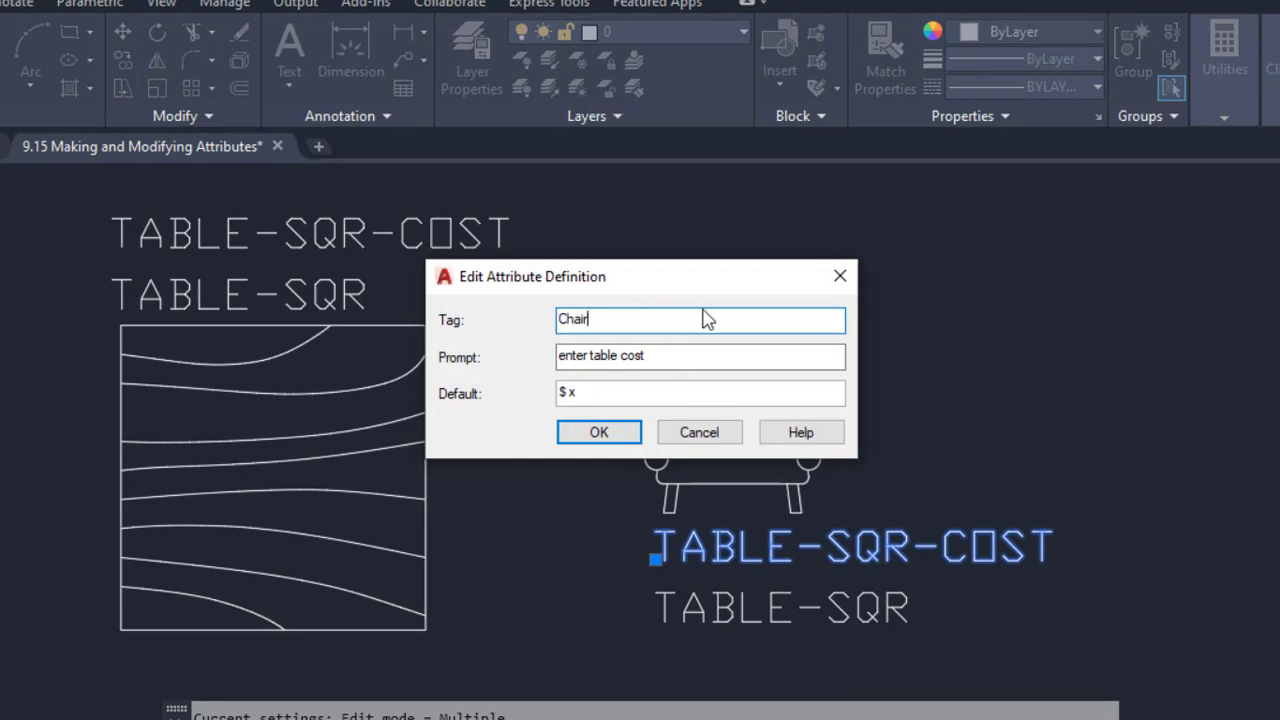
pyautogui.click(683, 357)
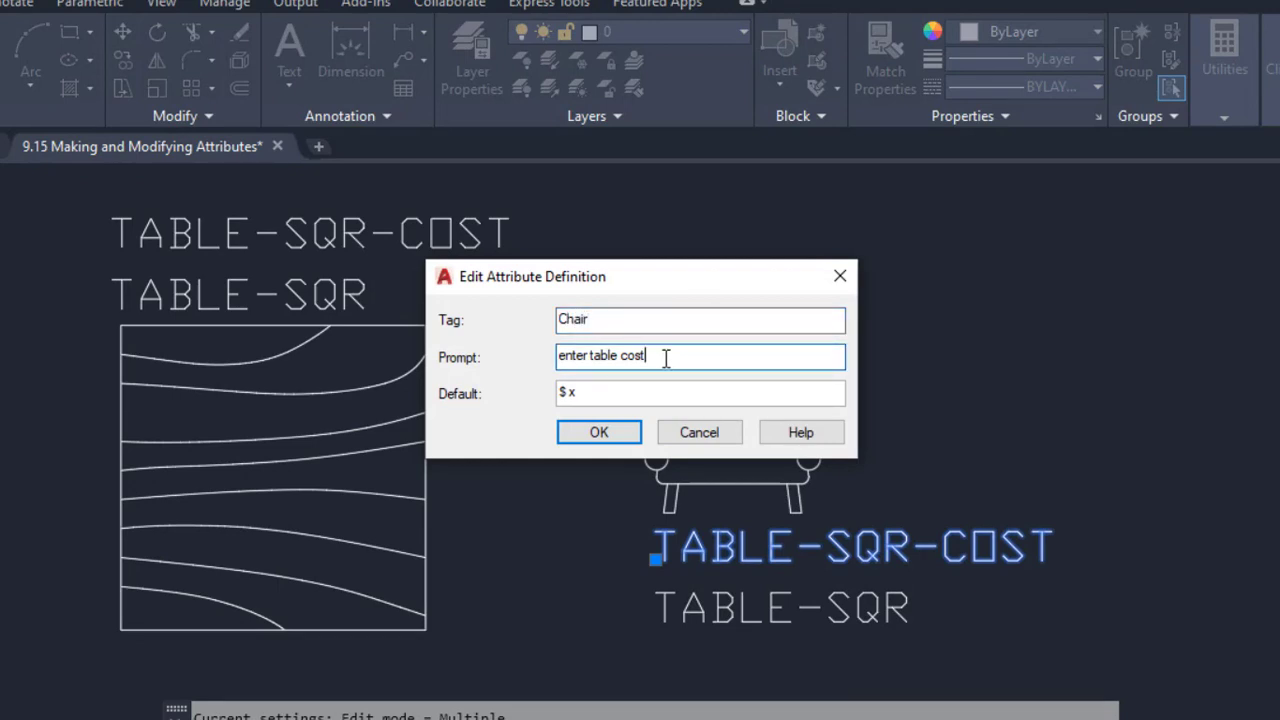
pyautogui.moveTo(646, 358); pyautogui.dragTo(588, 360)
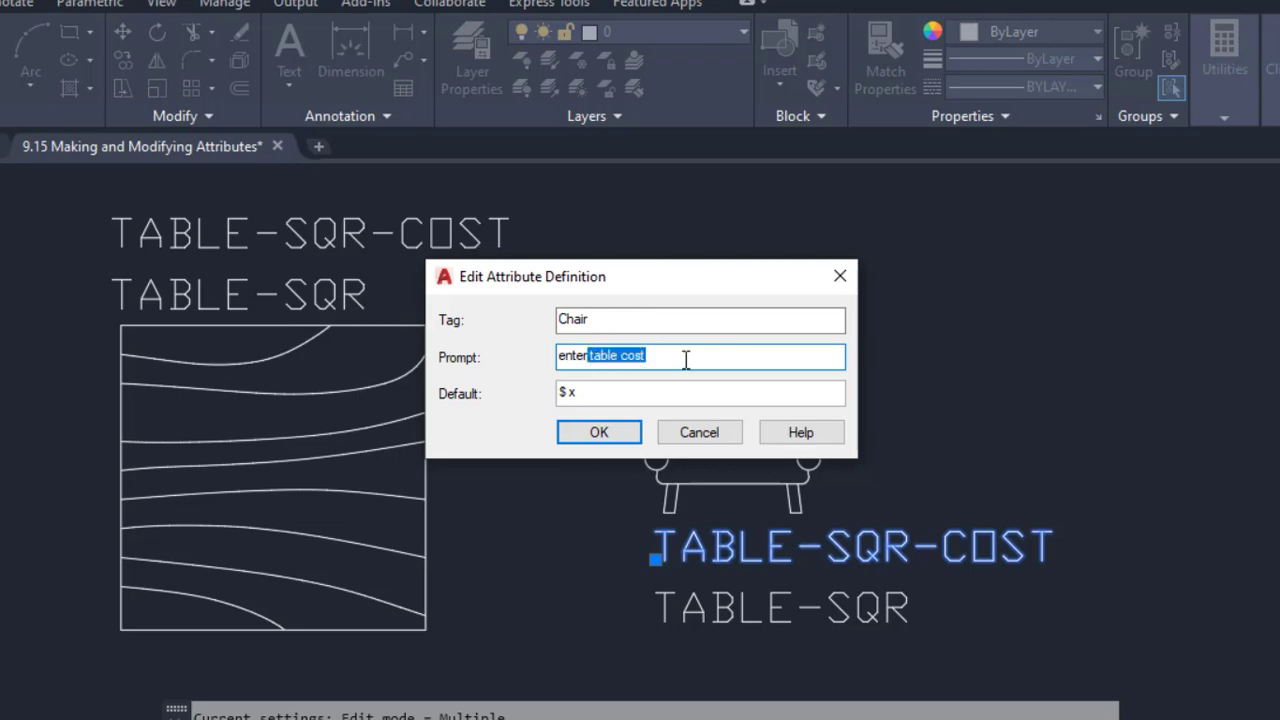
pyautogui.press('BackSpace')
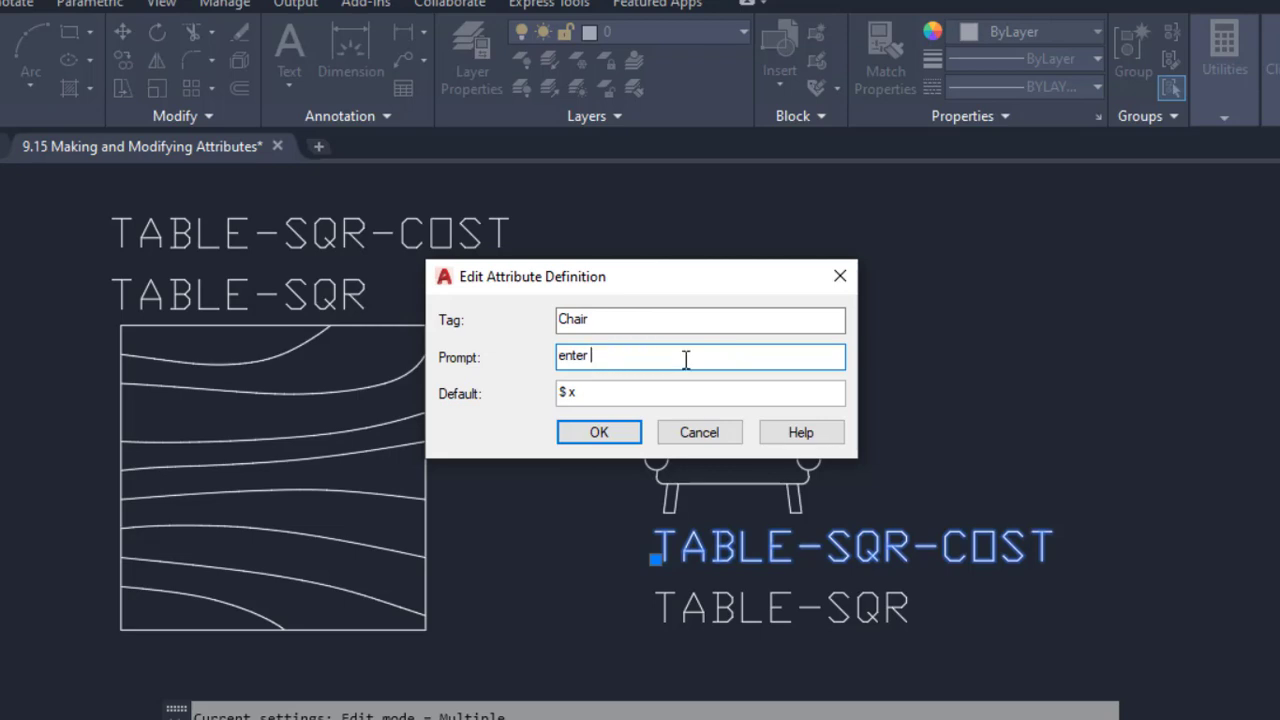
pyautogui.write('chair manuf.')
pyautogui.press('Tab')
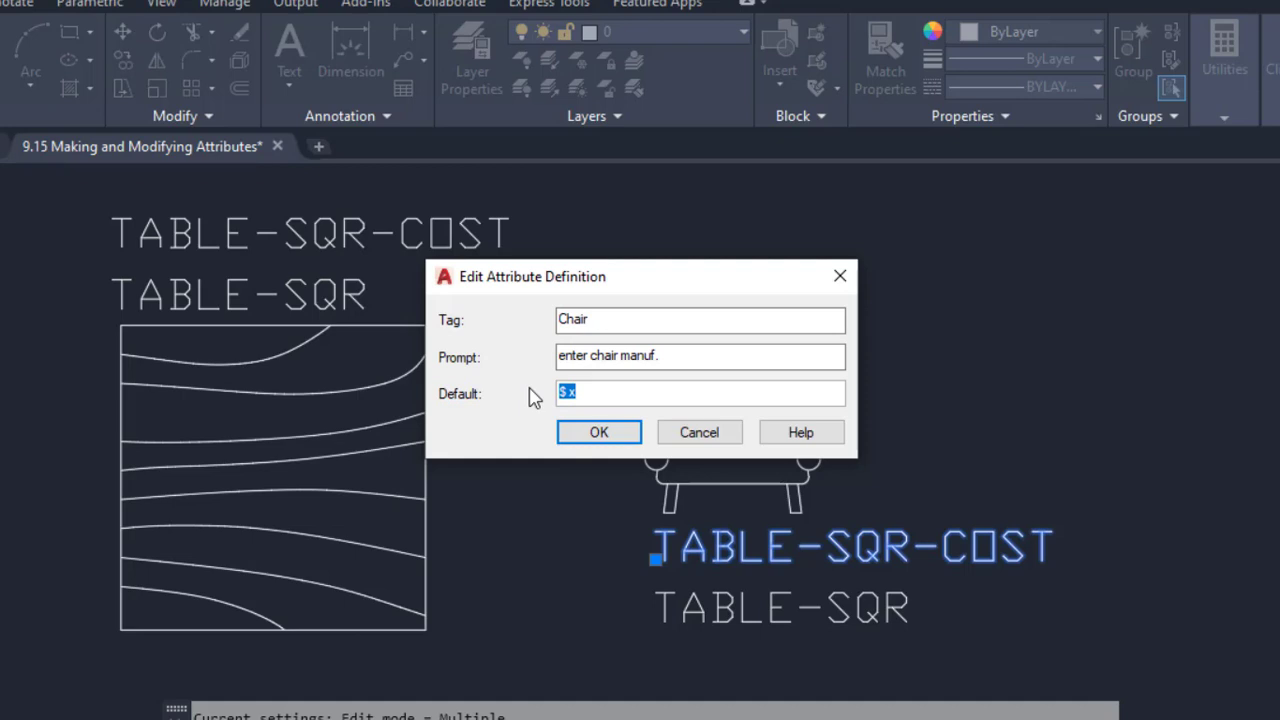
pyautogui.write('ABC')
pyautogui.click(573, 432)
pyautogui.press('Escape')
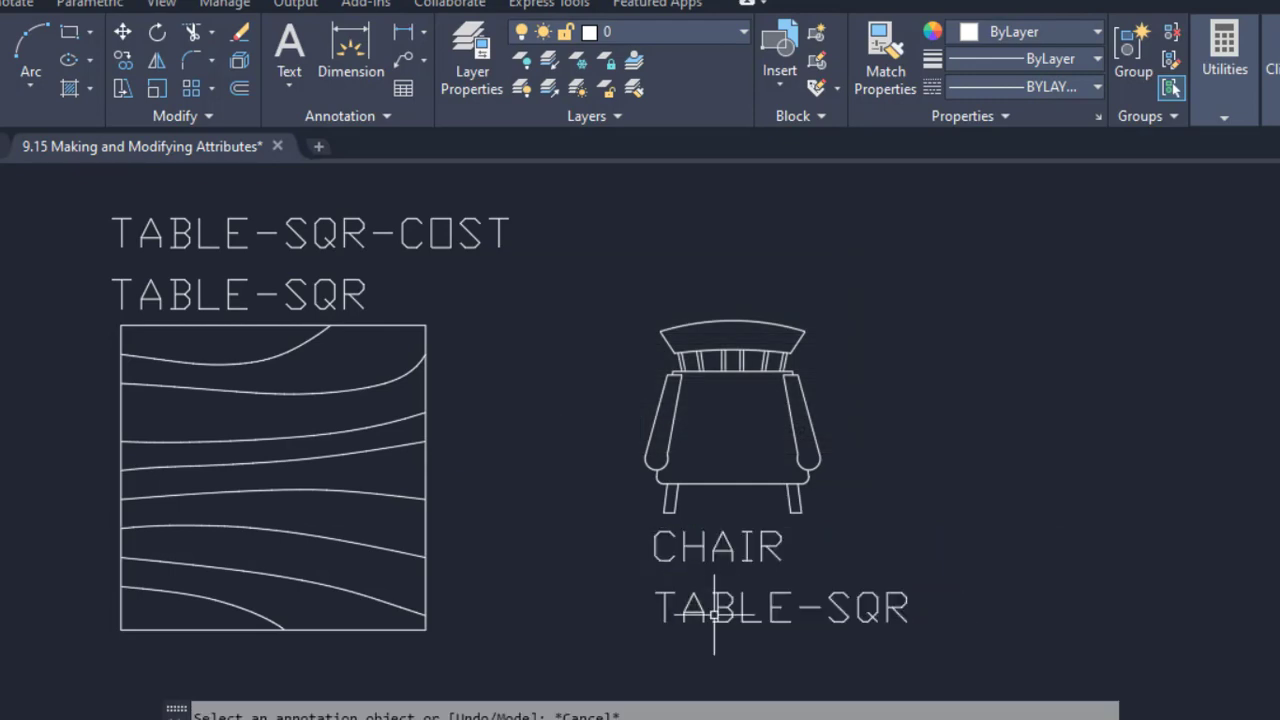
# Change the tag of the TABLE-SQR attribute below the chair to Chair-cost.
pyautogui.doubleClick(714, 613)
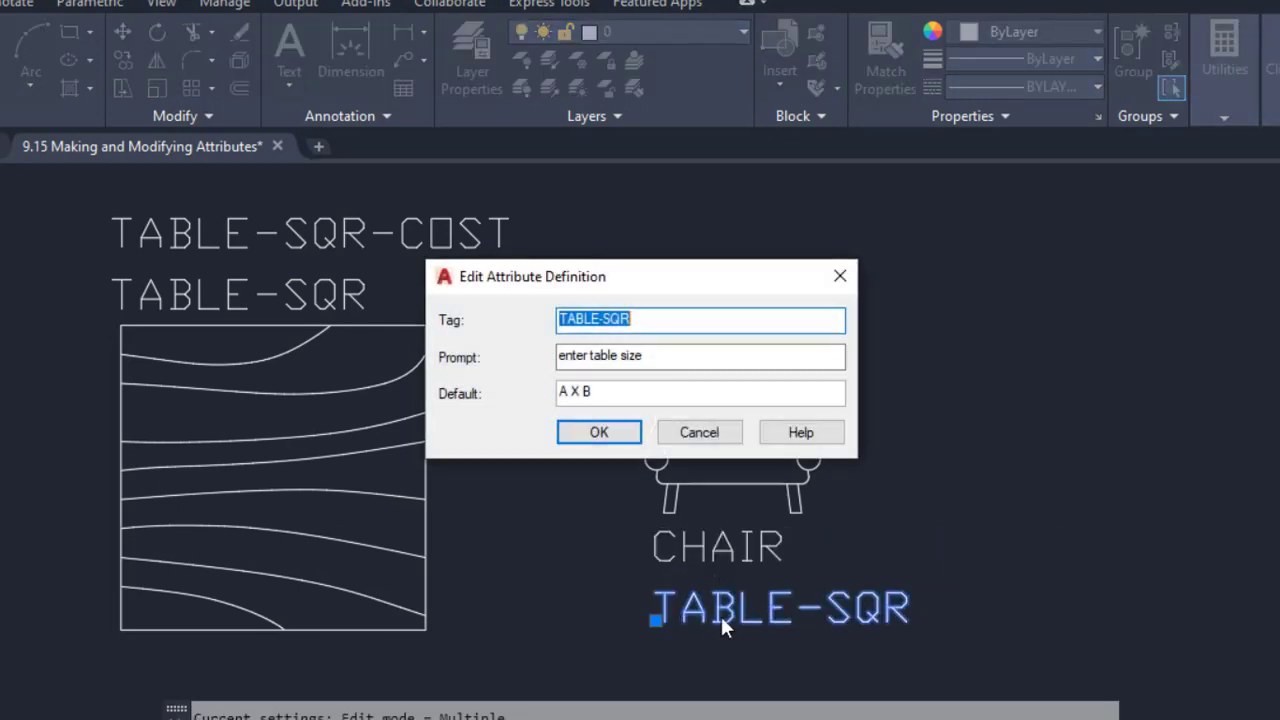
pyautogui.click(663, 326)
pyautogui.doubleClick(663, 326)
pyautogui.write('C')
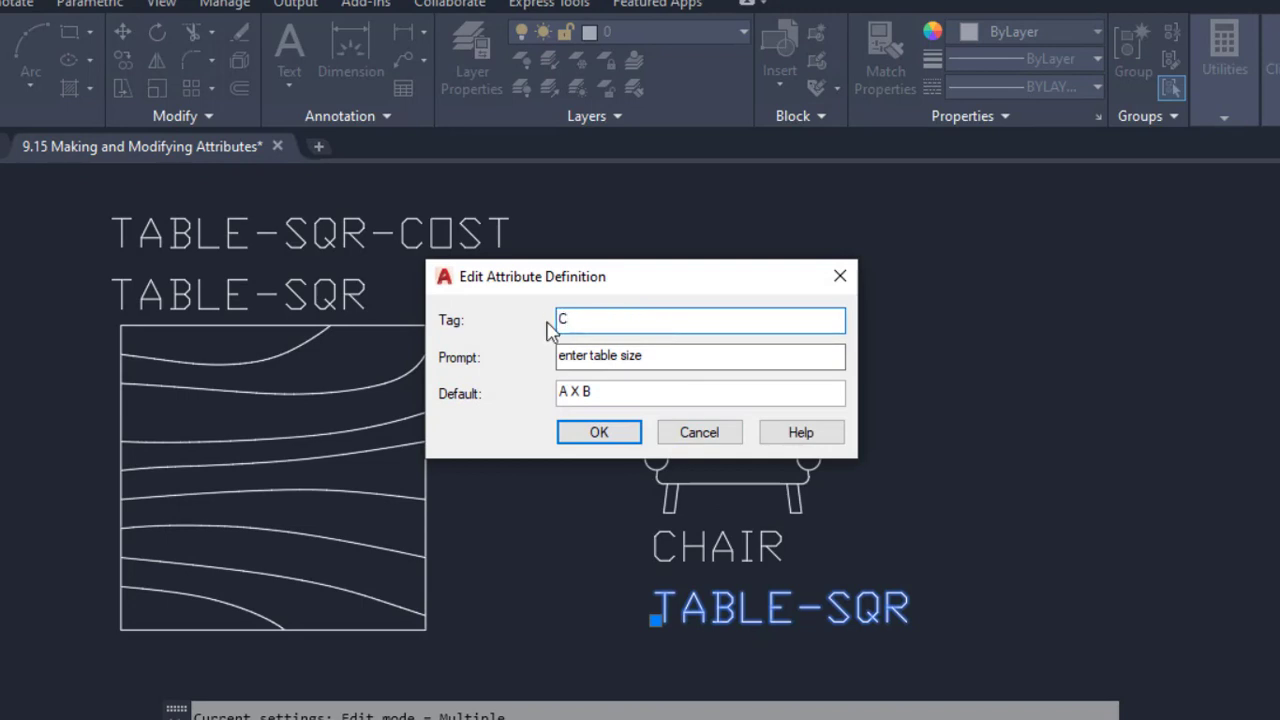
pyautogui.write('hair-cost')
# Set the chair cost attribute's prompt to "enter chair price" and its default to $ x.
pyautogui.click(660, 357)
pyautogui.moveTo(660, 357); pyautogui.dragTo(589, 358)
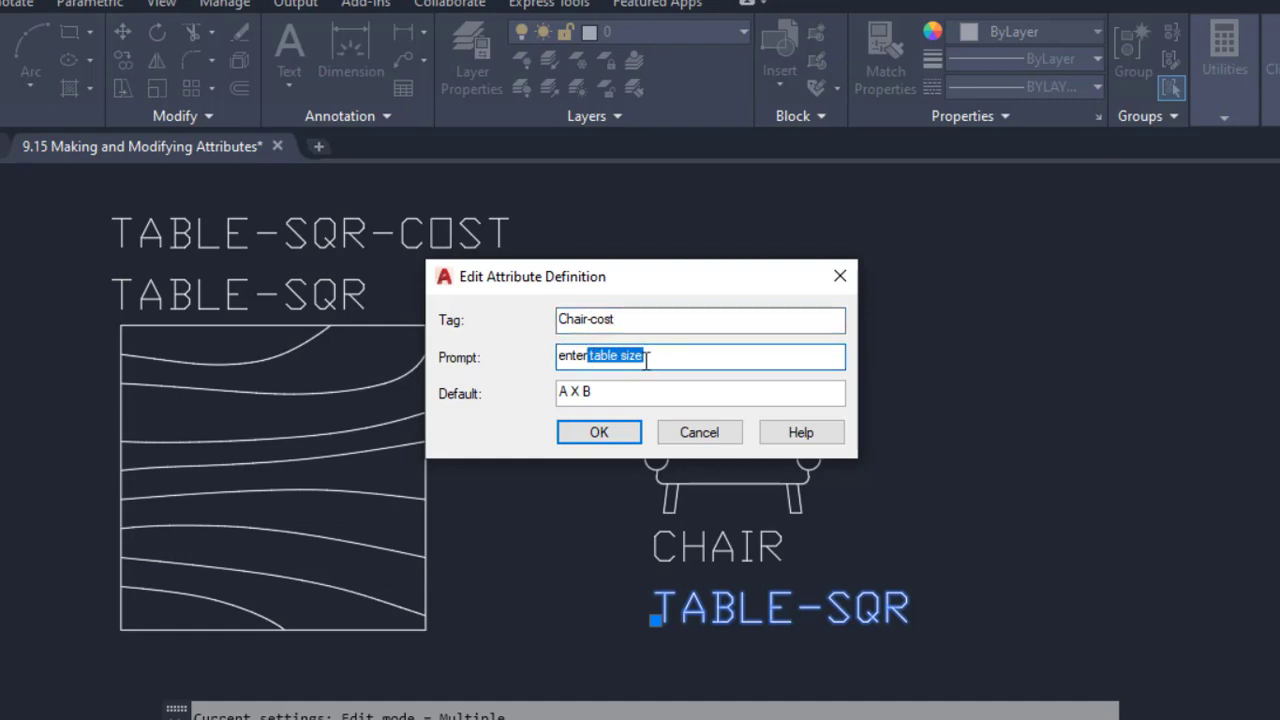
pyautogui.press('BackSpace')
pyautogui.write('c')
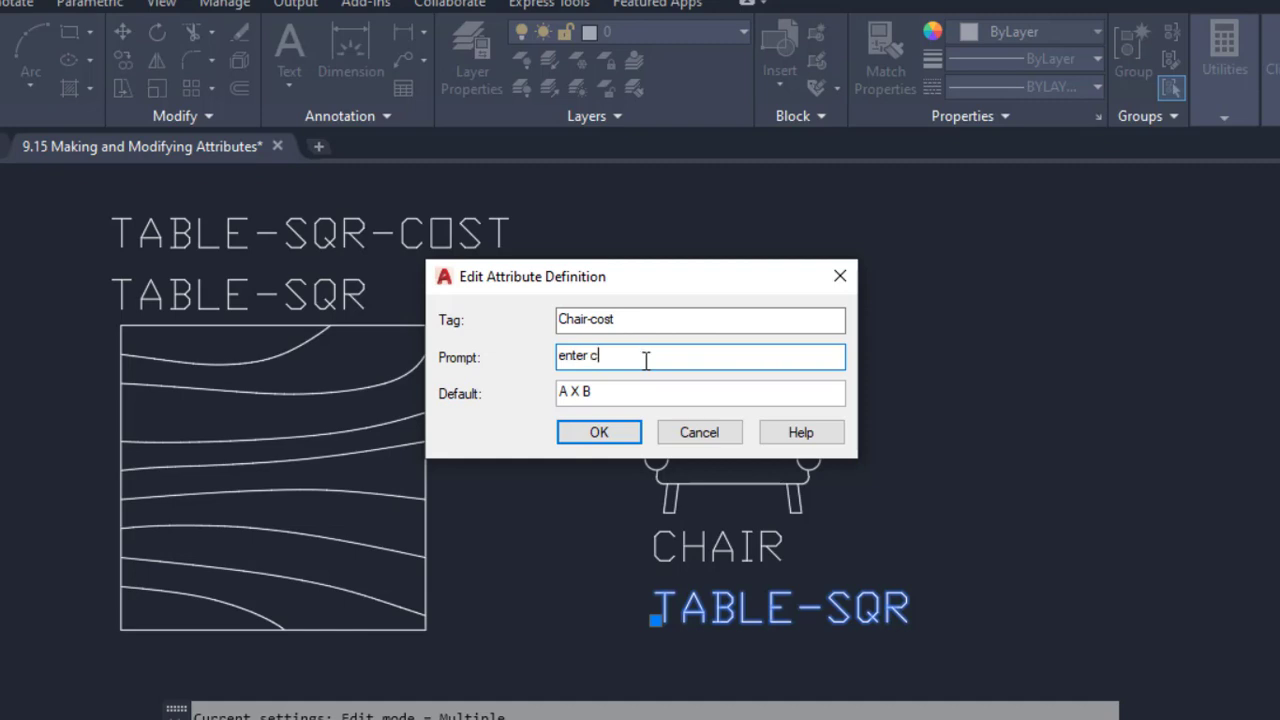
pyautogui.write('hair price')
pyautogui.press('Tab')
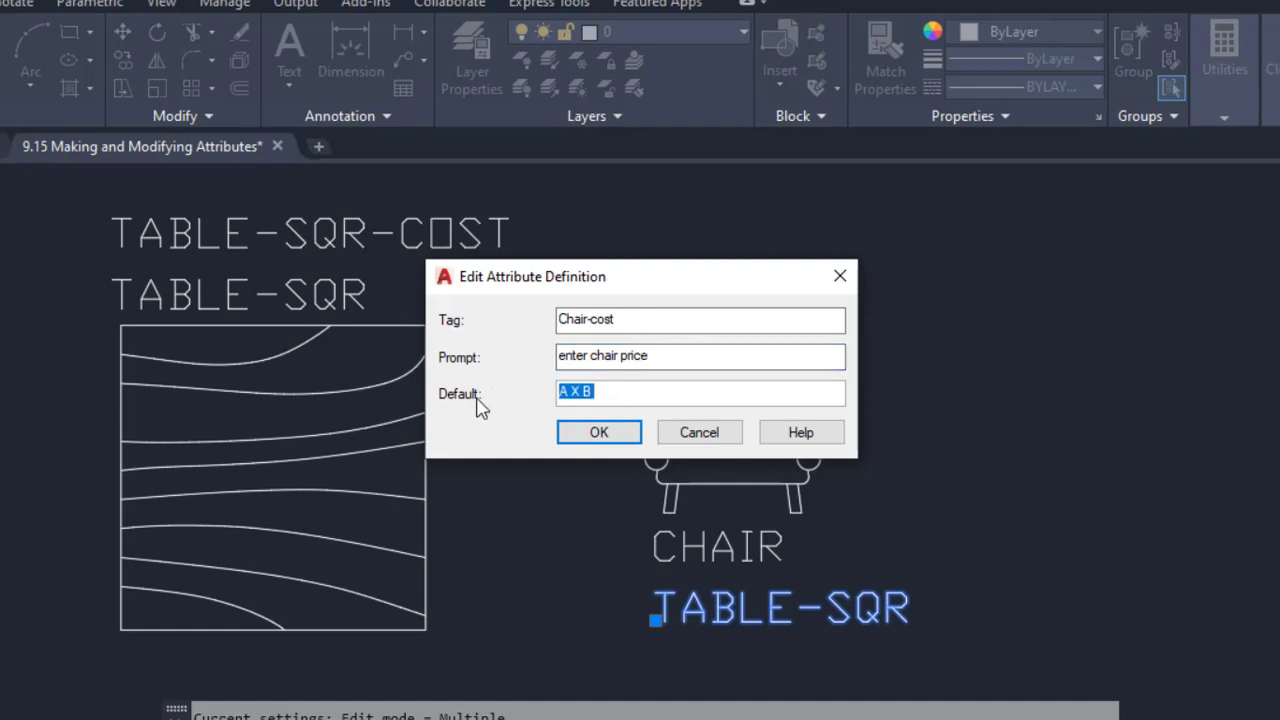
pyautogui.write('$ x')
pyautogui.click(565, 434)
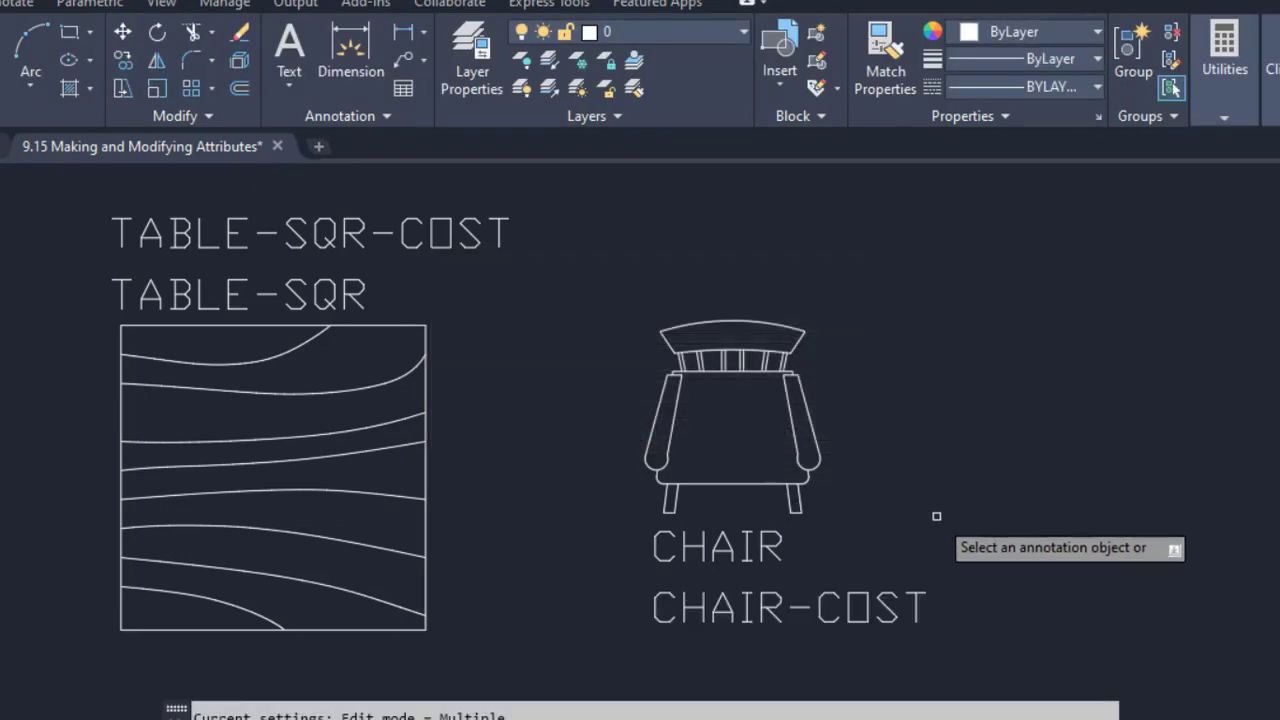
pyautogui.scroll(-2, 889, 524)
pyautogui.press('Escape')
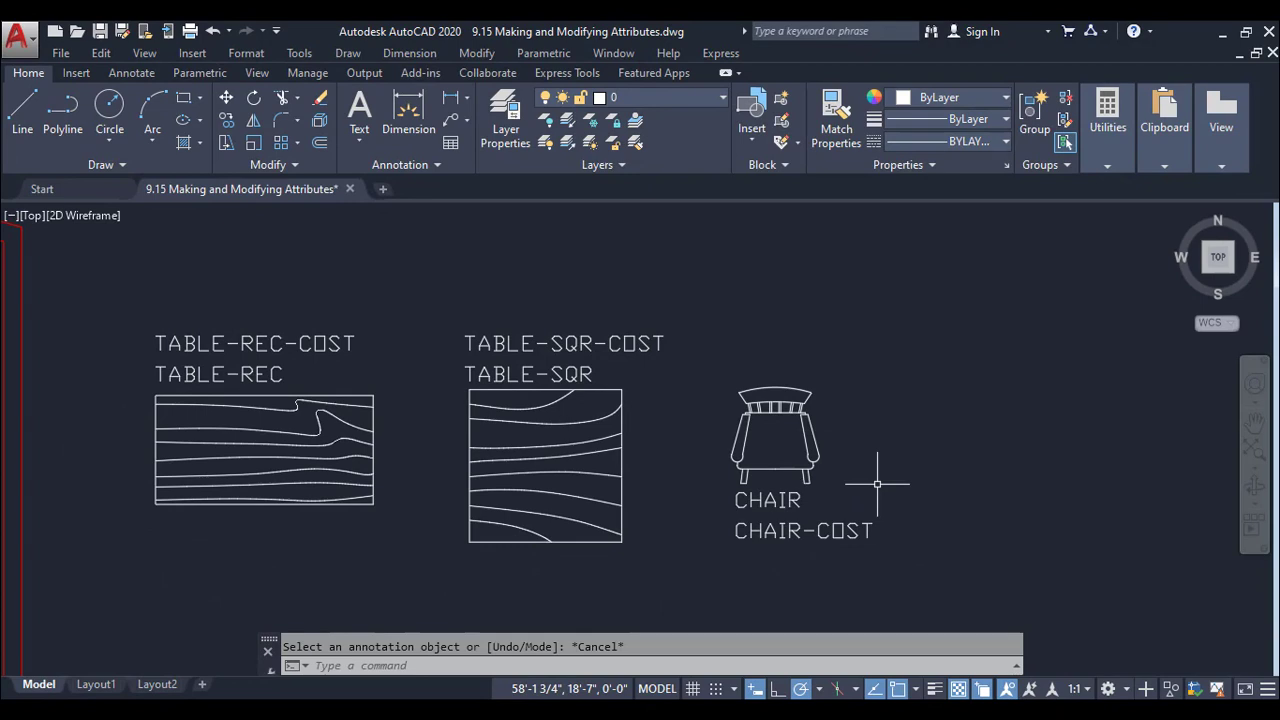
# Define a block Table-rec from the rectangular table and its two attributes, based at the table's upper-left corner, deleting the original objects.
pyautogui.scroll(-2, 877, 466)
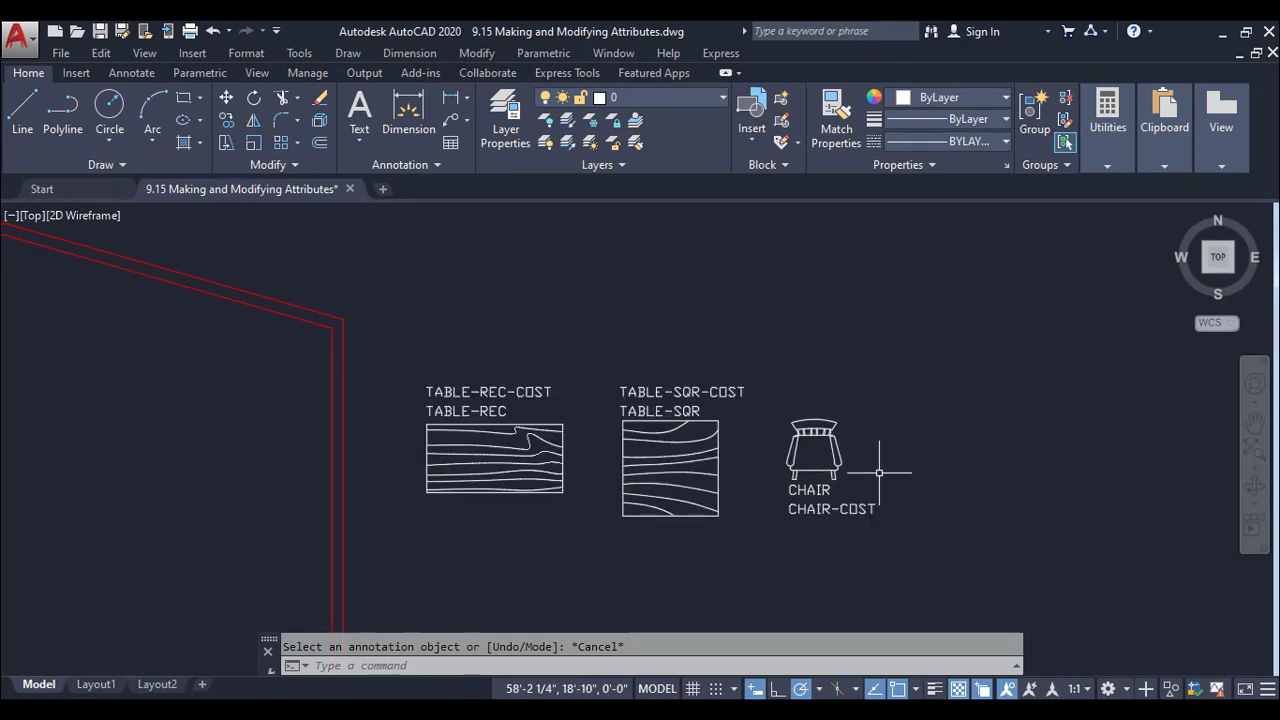
pyautogui.moveTo(889, 466); pyautogui.dragTo(1002, 479, button='middle')
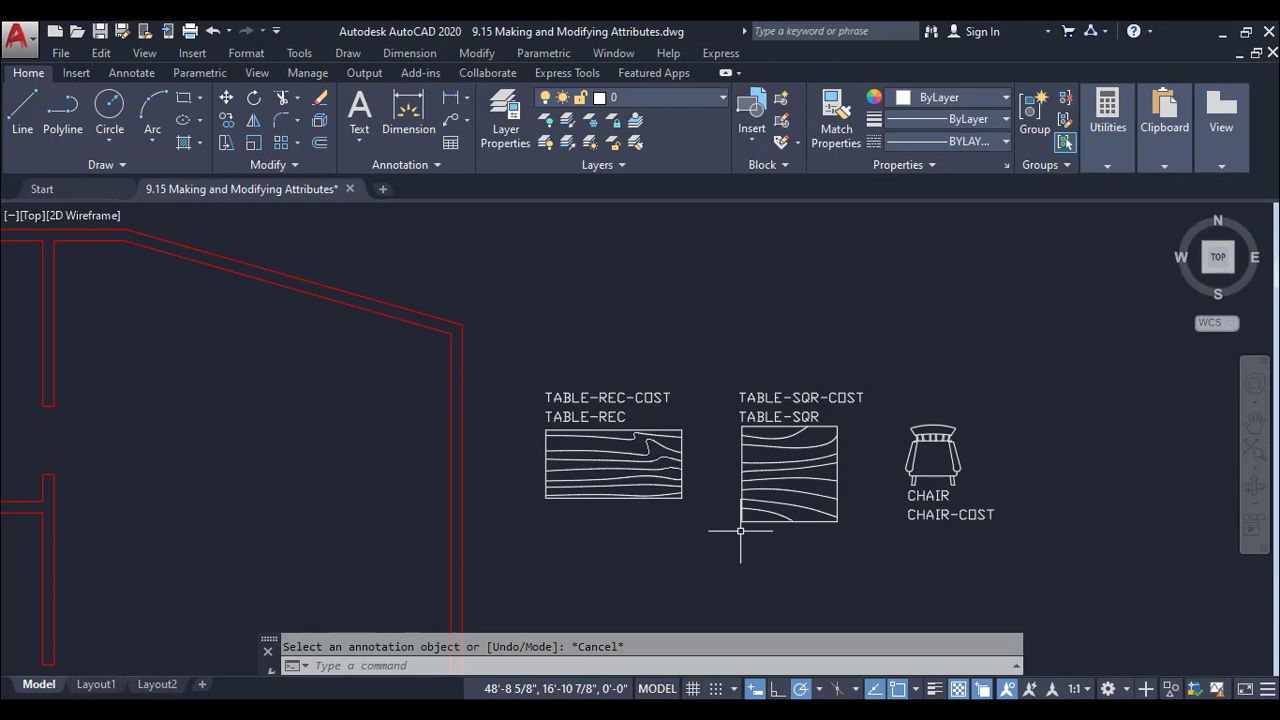
pyautogui.write('b')
pyautogui.press('Return')
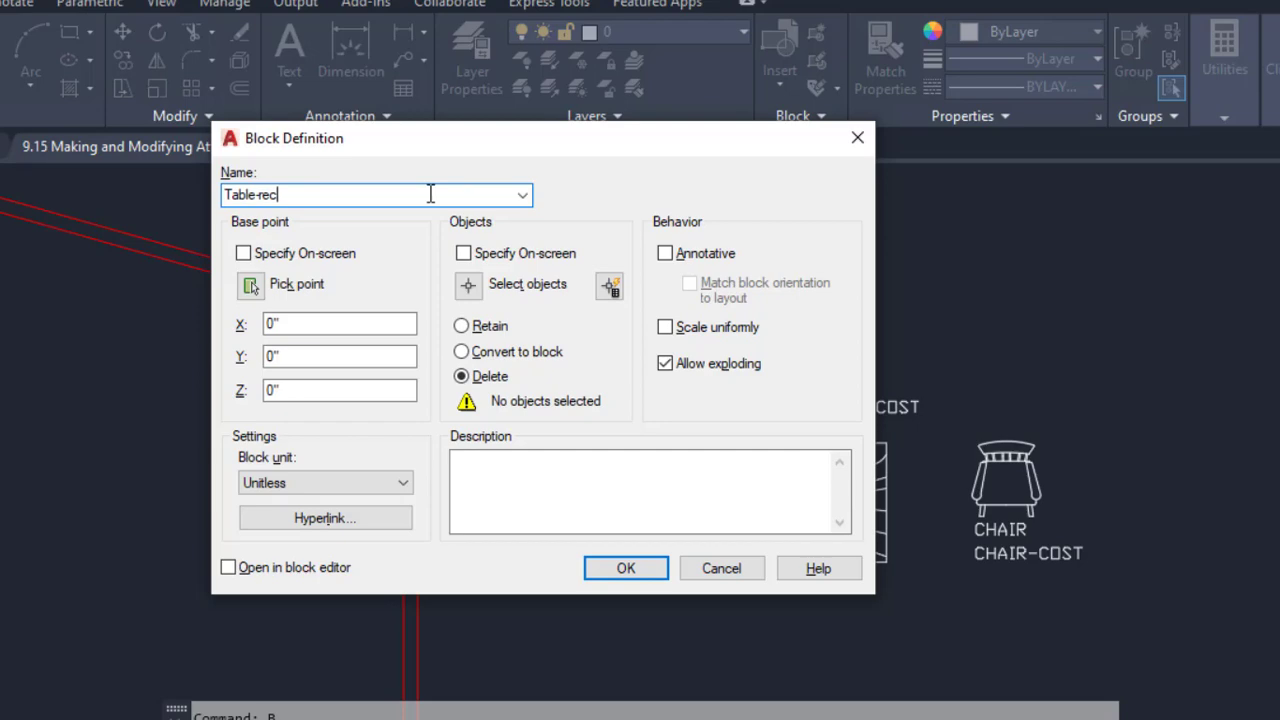
pyautogui.click(251, 286)
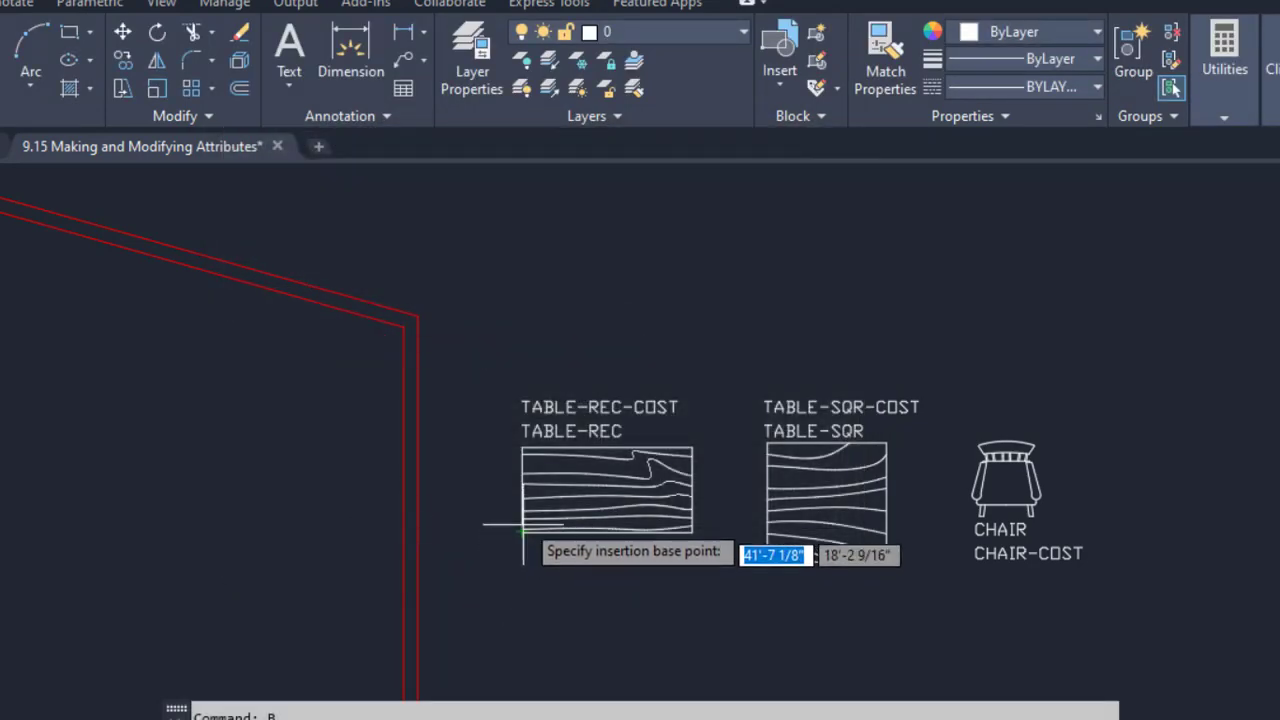
pyautogui.click(527, 458)
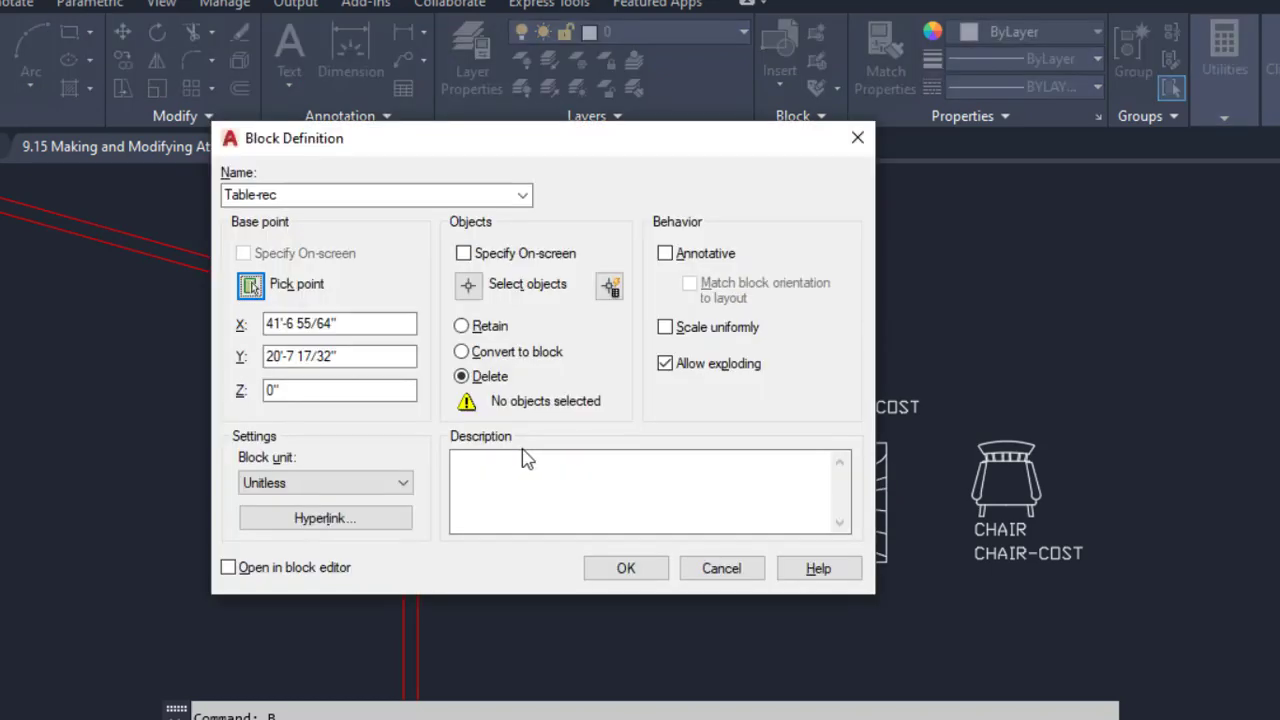
pyautogui.click(468, 285)
pyautogui.moveTo(708, 565)
pyautogui.mouseDown()
pyautogui.moveTo(520, 556)
pyautogui.moveTo(501, 395)
pyautogui.moveTo(623, 323)
pyautogui.moveTo(697, 337)
pyautogui.moveTo(697, 357)
pyautogui.mouseUp()
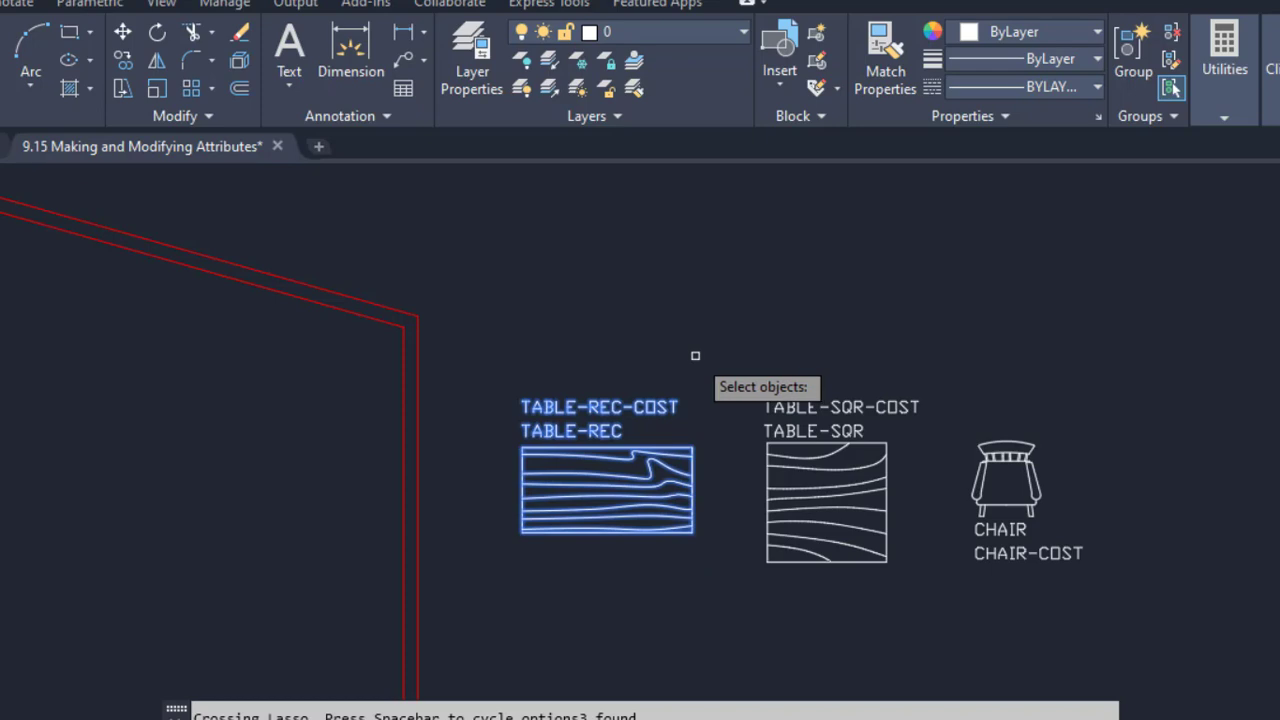
pyautogui.press('Return')
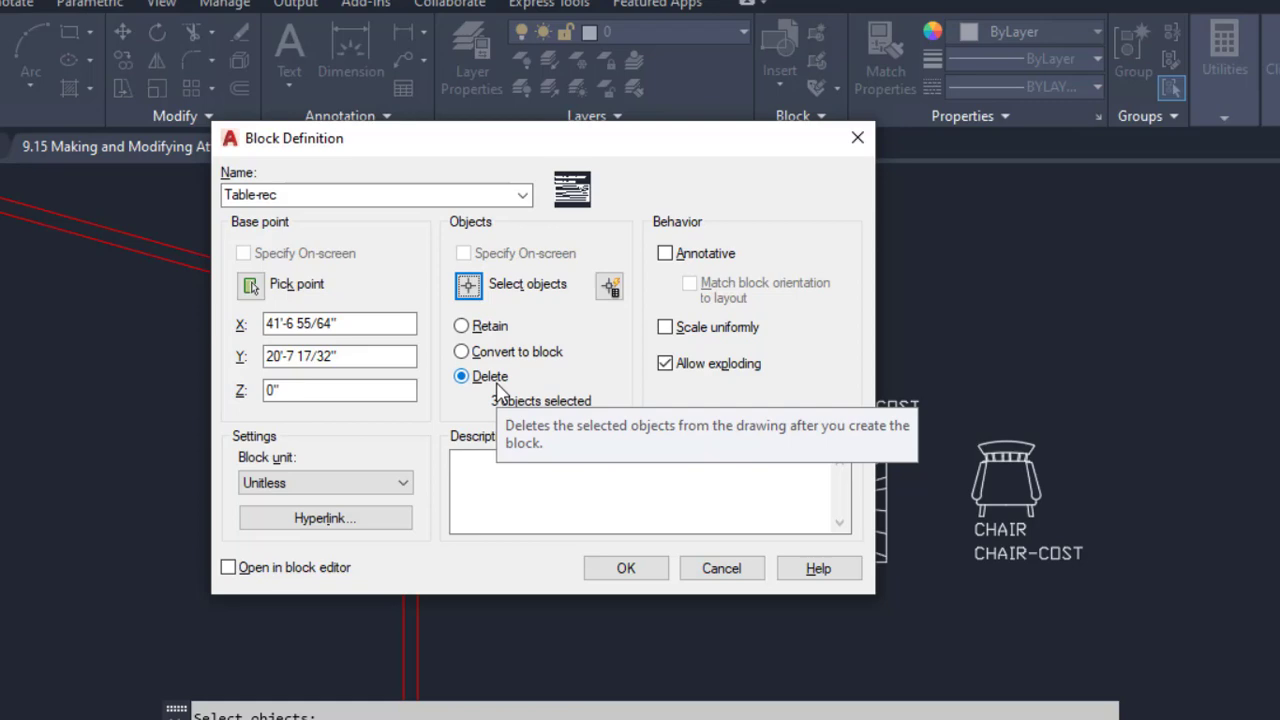
pyautogui.click(593, 562)
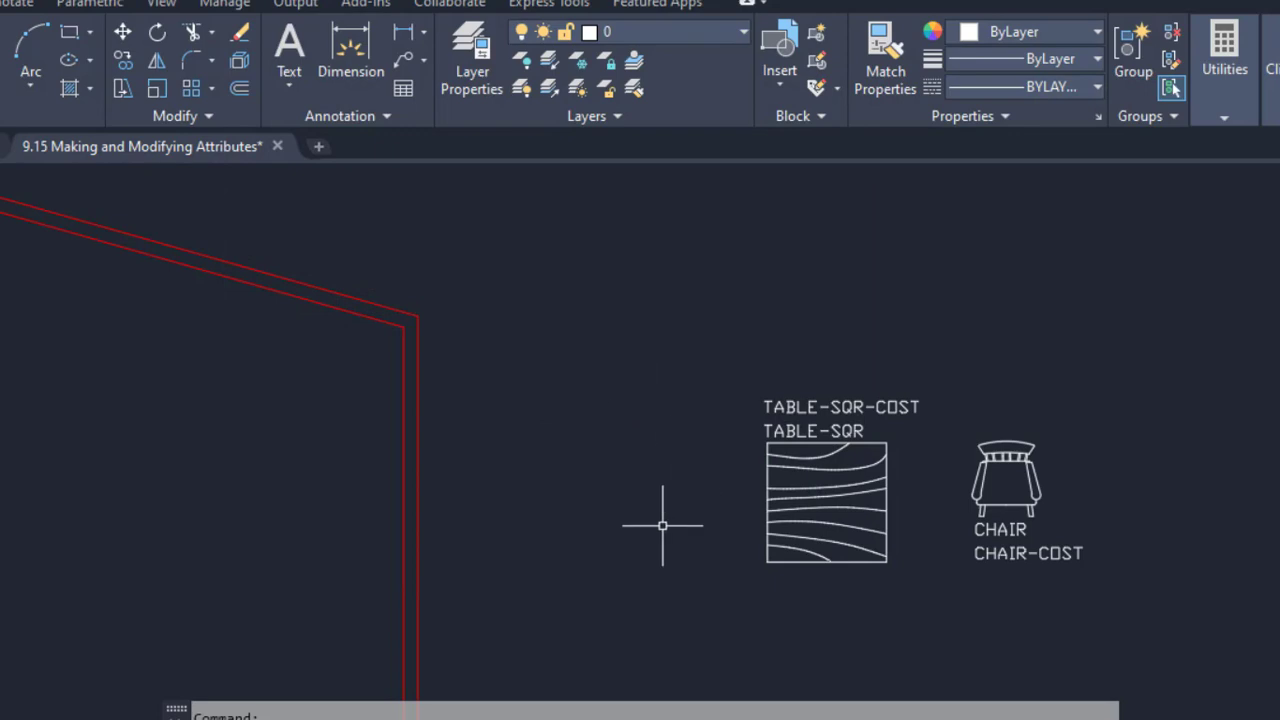
# Define a block Table-SQR from the square table and its two attributes, based at the table's upper-left corner, deleting the original objects.
pyautogui.moveTo(663, 523); pyautogui.dragTo(366, 509, button='middle')
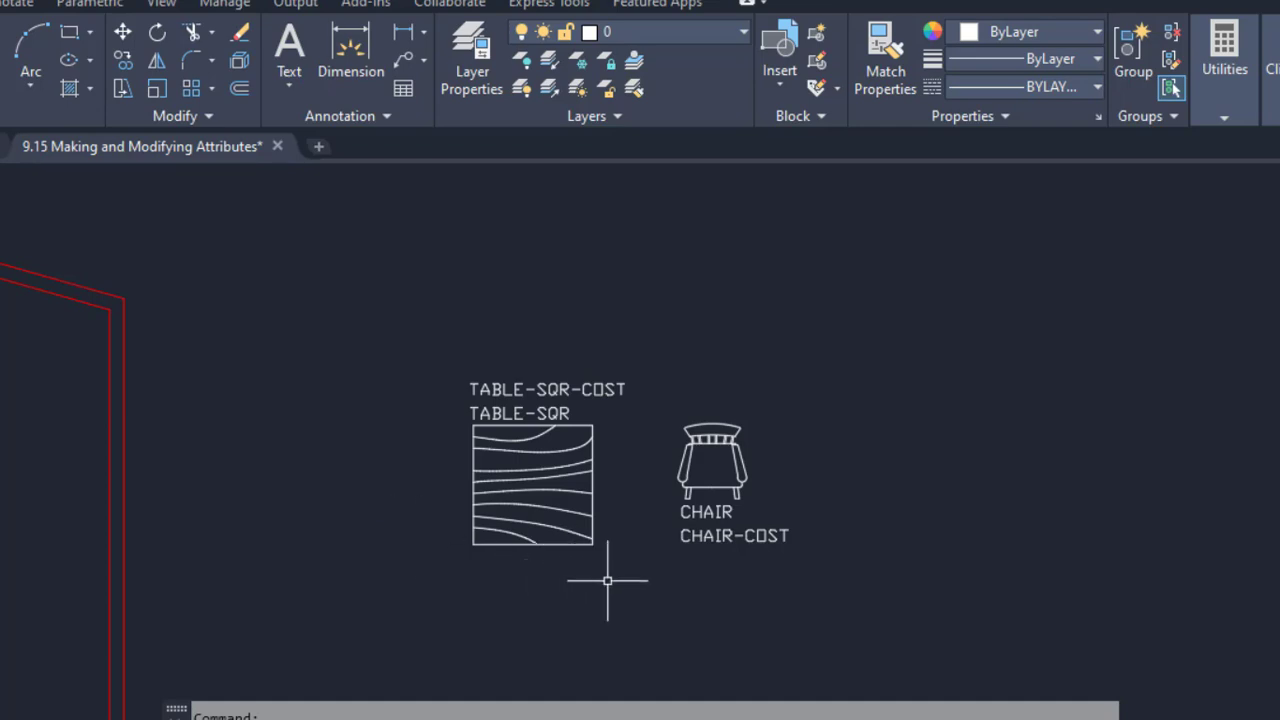
pyautogui.write('b')
pyautogui.press('Return')
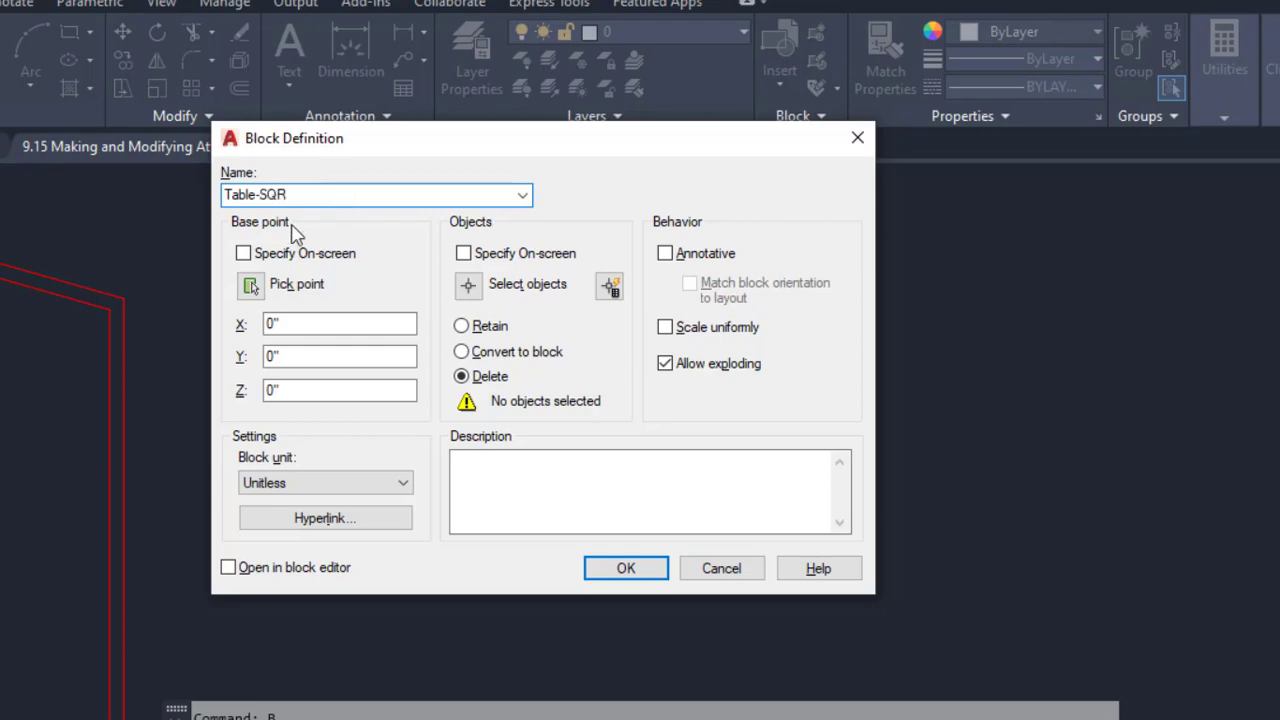
pyautogui.click(252, 286)
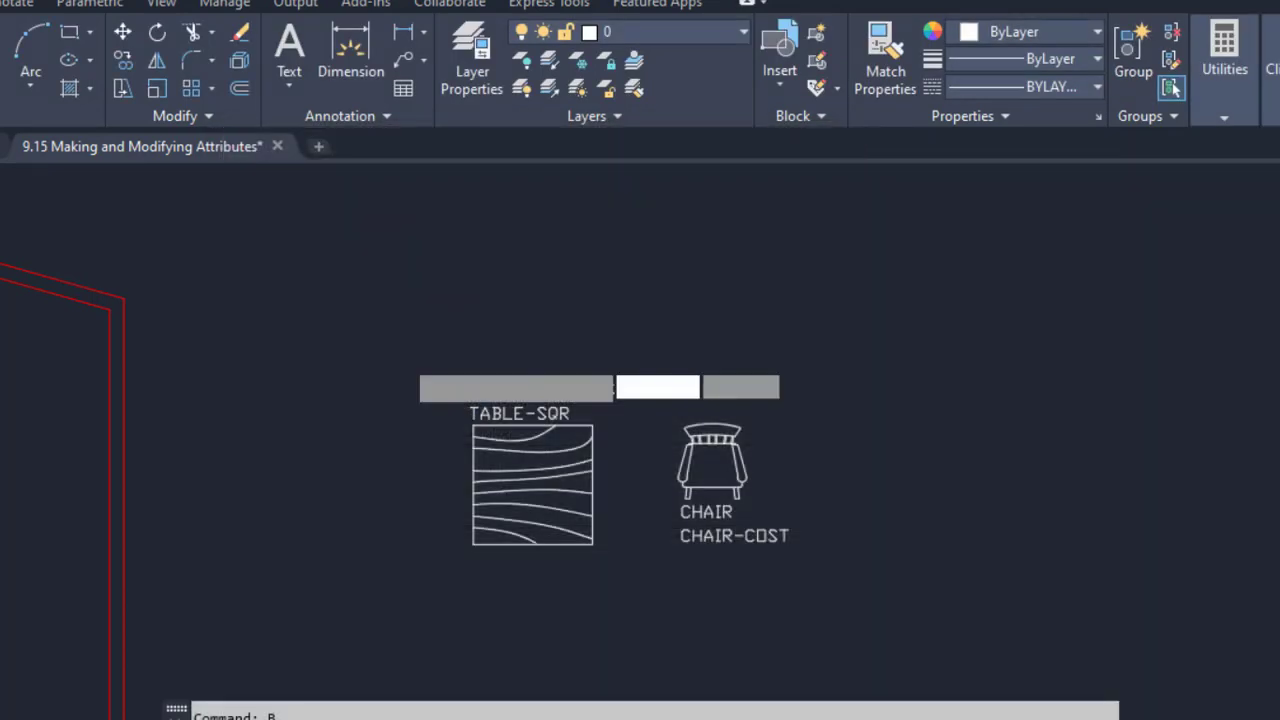
pyautogui.click(473, 424)
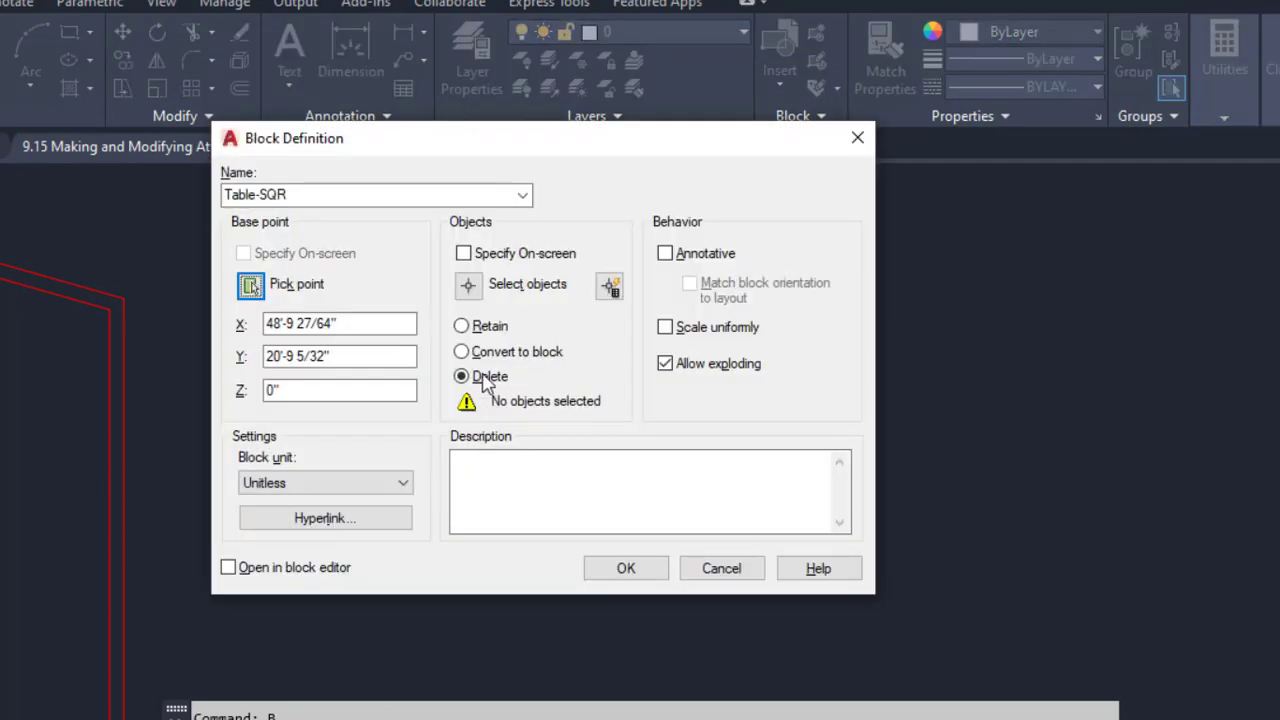
pyautogui.click(466, 374)
pyautogui.click(466, 277)
pyautogui.moveTo(630, 568)
pyautogui.mouseDown()
pyautogui.moveTo(524, 560)
pyautogui.moveTo(517, 363)
pyautogui.moveTo(645, 330)
pyautogui.moveTo(626, 347)
pyautogui.mouseUp()
pyautogui.press('Return')
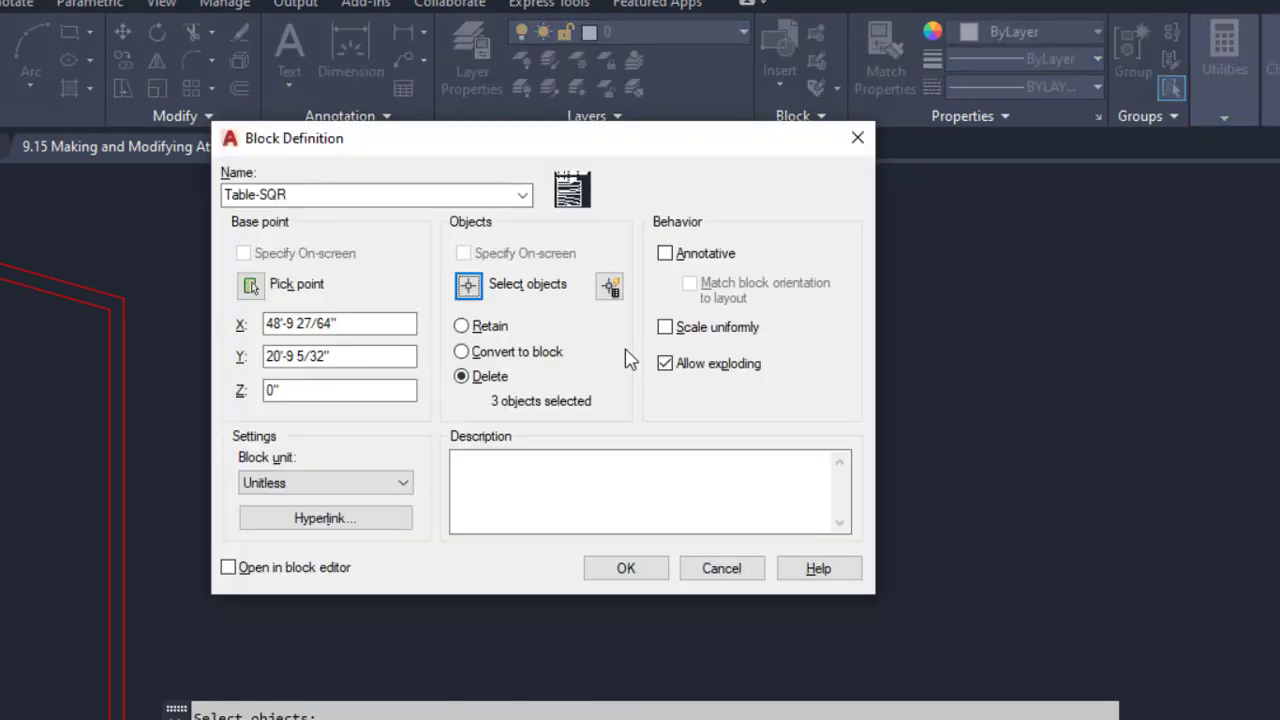
pyautogui.click(624, 570)
# Define a block Chair from the chair and its two attributes, based near the middle of the seat, deleting the original objects.
pyautogui.moveTo(512, 582); pyautogui.dragTo(434, 606, button='middle')
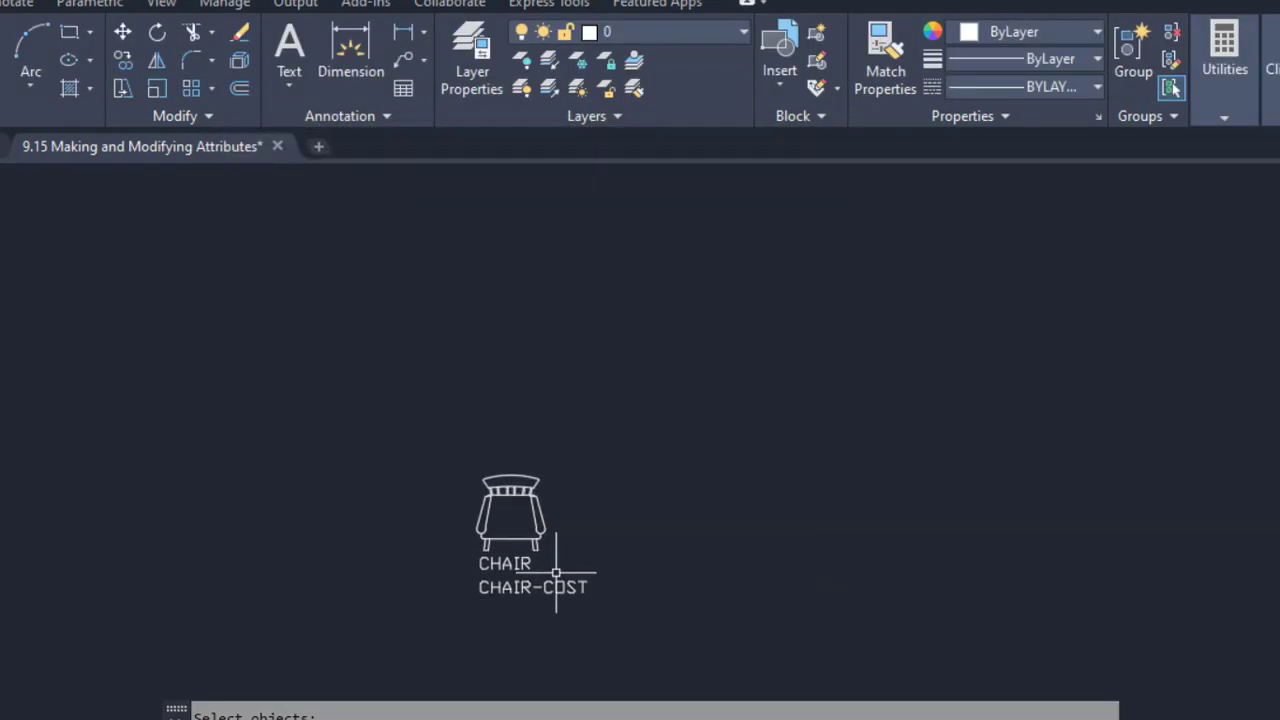
pyautogui.write('b')
pyautogui.press('Return')
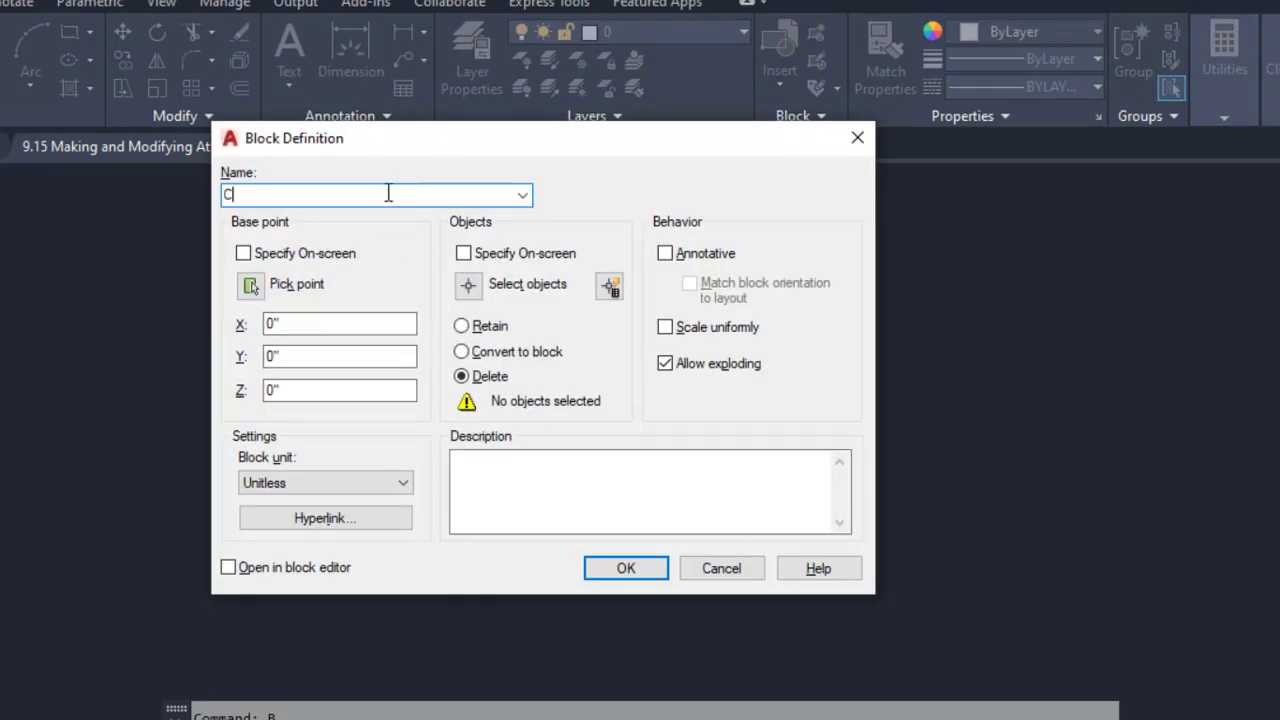
pyautogui.write('CH')
pyautogui.press('BackSpace')
pyautogui.write('hair')
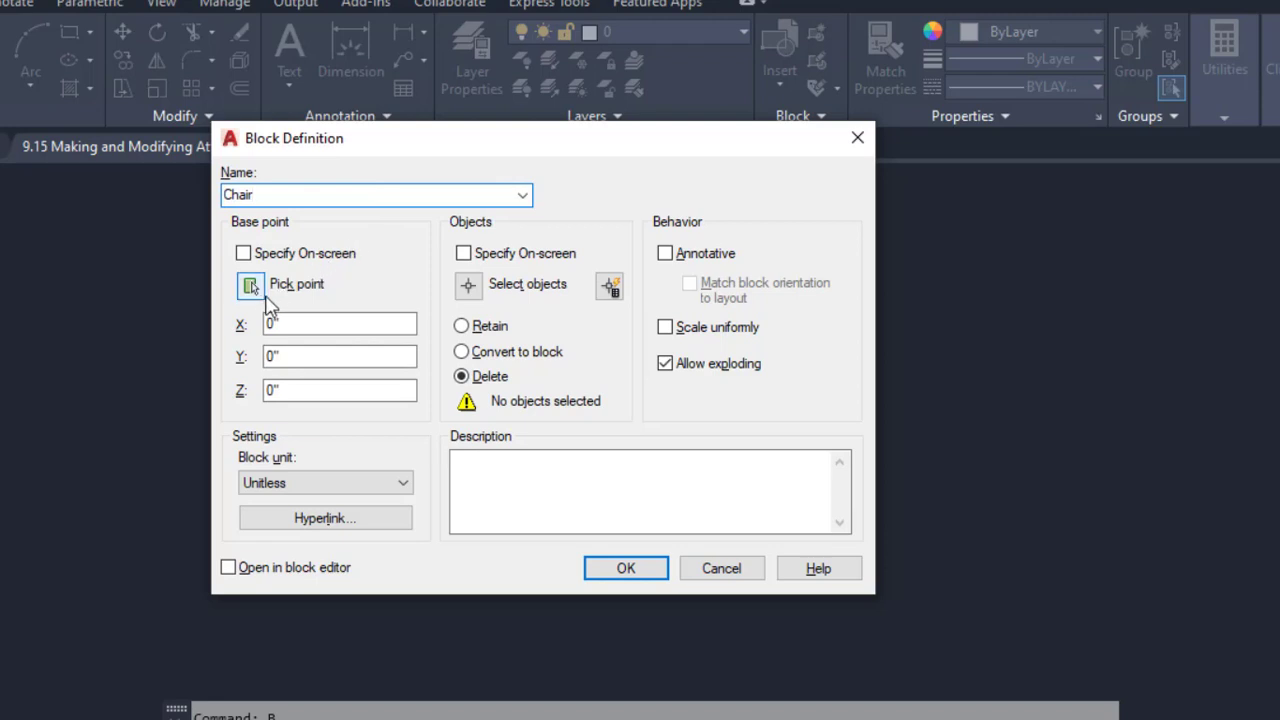
pyautogui.click(255, 291)
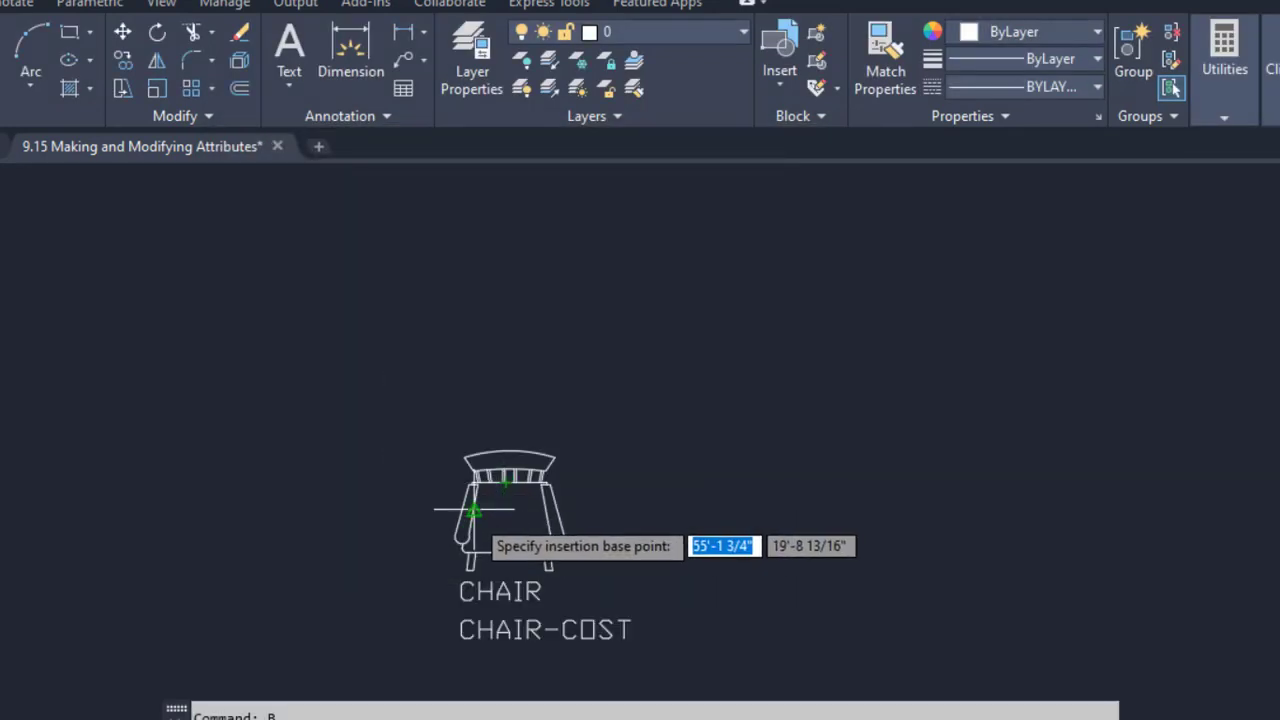
pyautogui.click(507, 514)
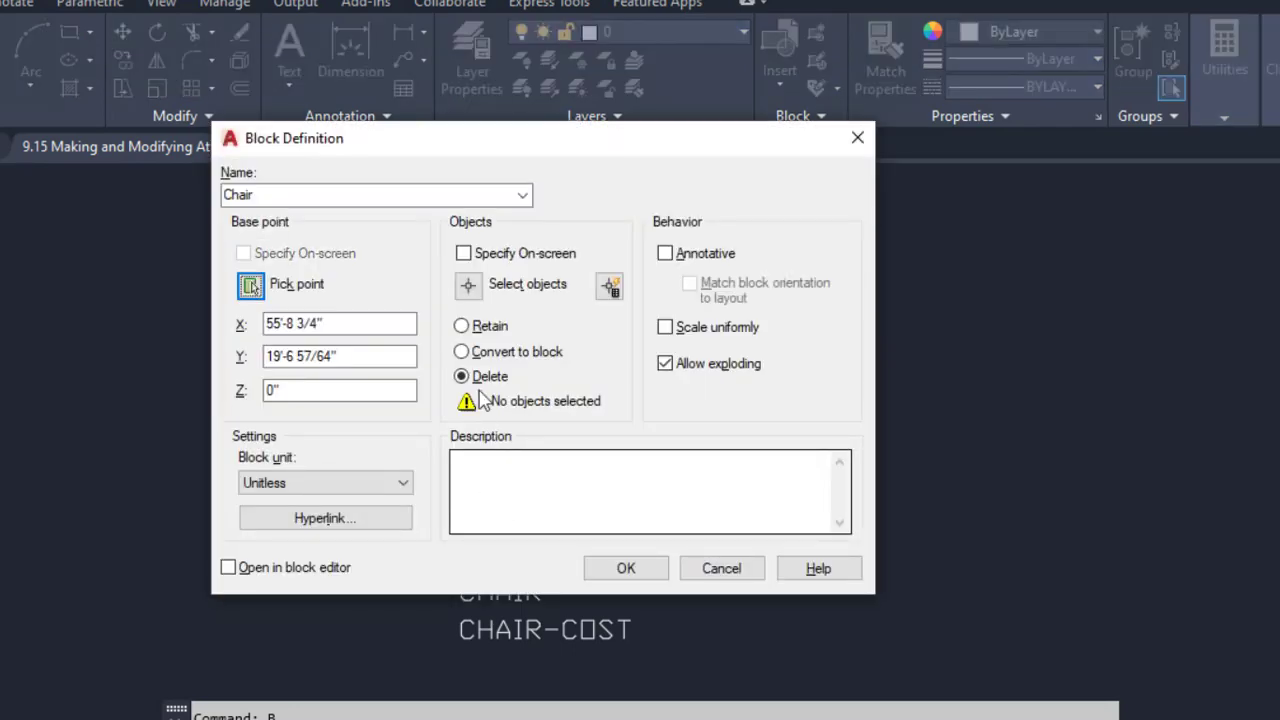
pyautogui.click(469, 286)
pyautogui.moveTo(694, 643)
pyautogui.mouseDown()
pyautogui.moveTo(314, 565)
pyautogui.moveTo(608, 374)
pyautogui.mouseUp()
pyautogui.press('Return')
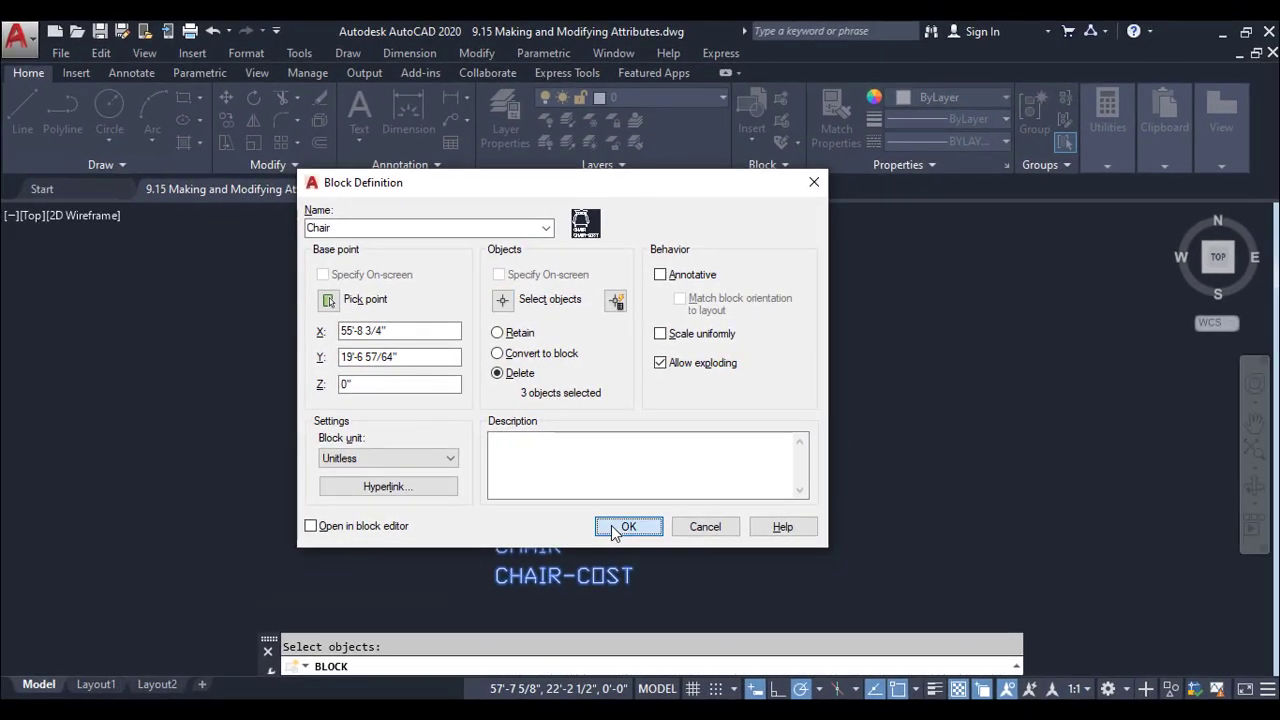
pyautogui.click(626, 568)
pyautogui.scroll(-3, 613, 502)
pyautogui.moveTo(564, 493); pyautogui.dragTo(811, 368, button='middle')
pyautogui.scroll(1, 712, 303)
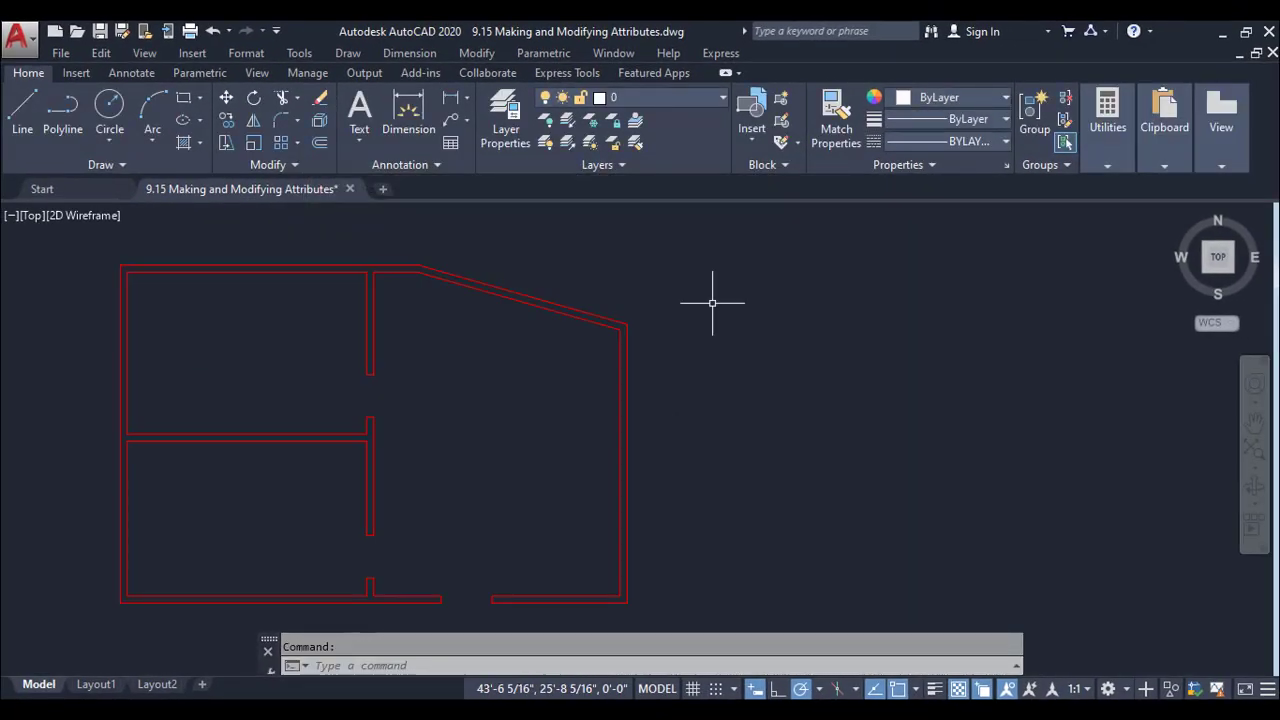